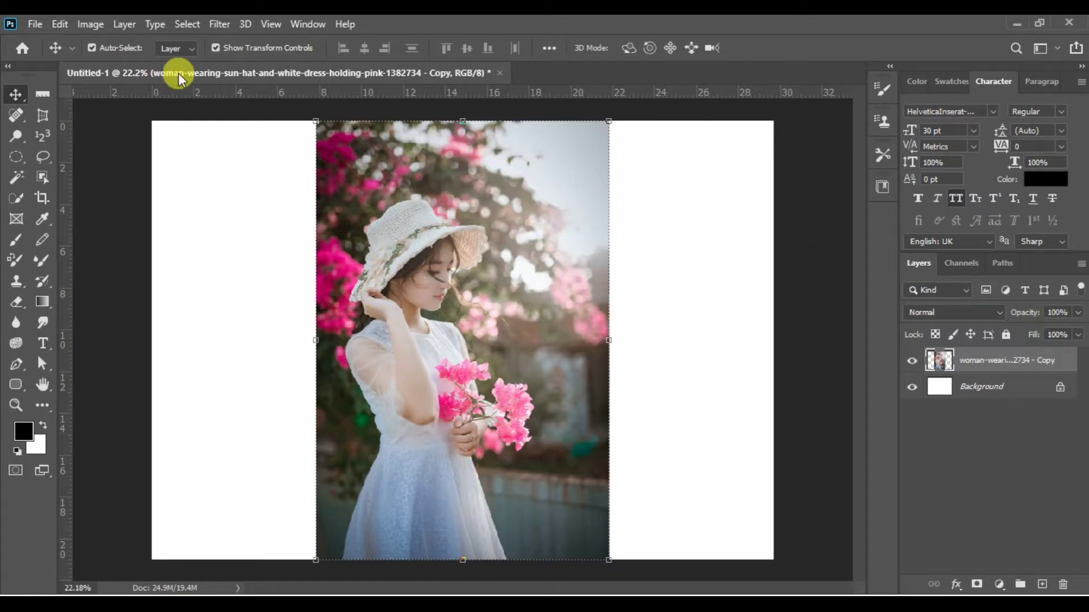
Draw a circular elliptical marquee, about 13.6 cm across, around the woman's hat, face and pink flowers
left_click(20, 162)
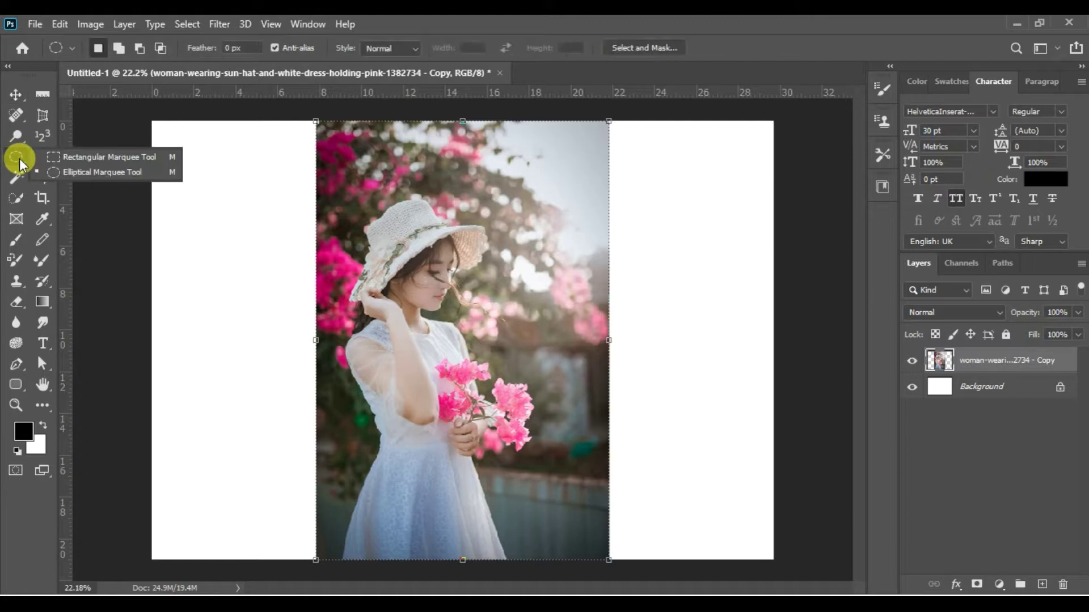
left_click(62, 171)
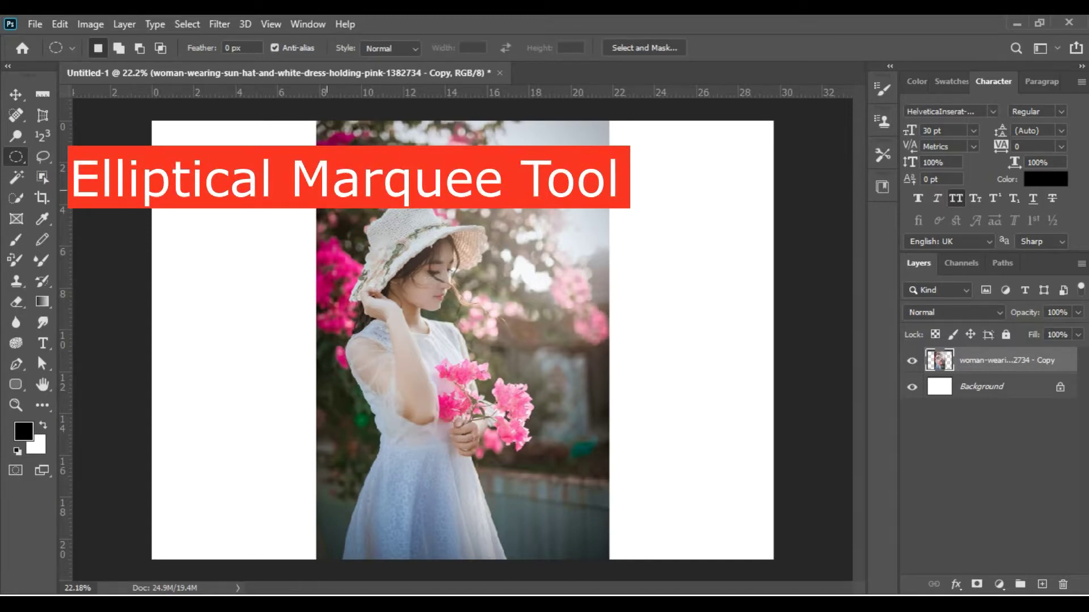
left_click_drag(466, 329, 599, 551)
mouse_move(465, 268)
left_mouse_down()
mouse_move(424, 248)
mouse_move(453, 255)
left_mouse_up()
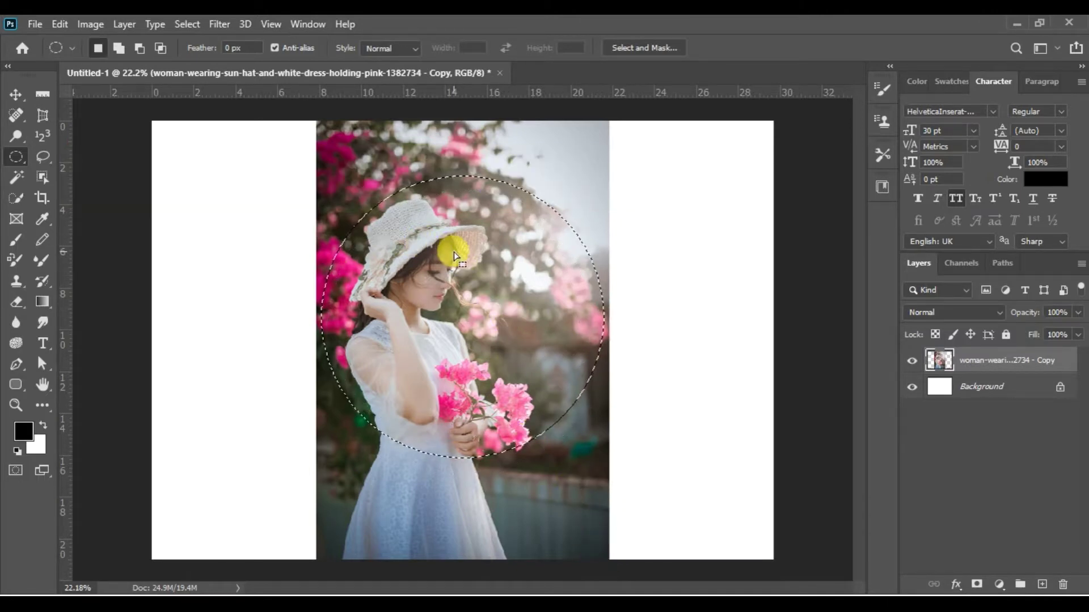
right_click(488, 263)
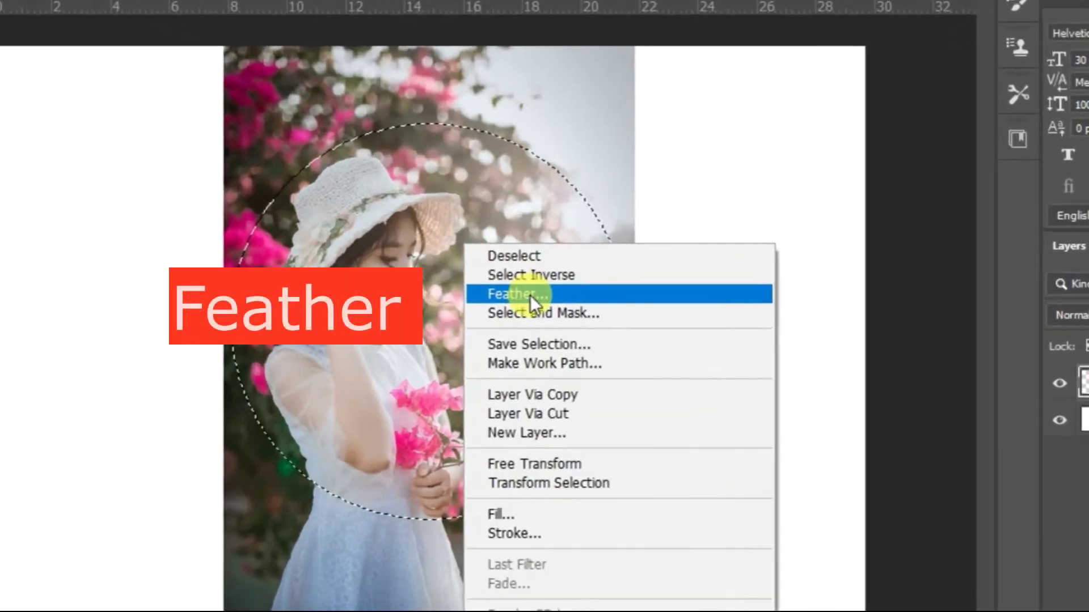
Apply a 75-pixel Feather Radius to the circular marquee
left_click(530, 294)
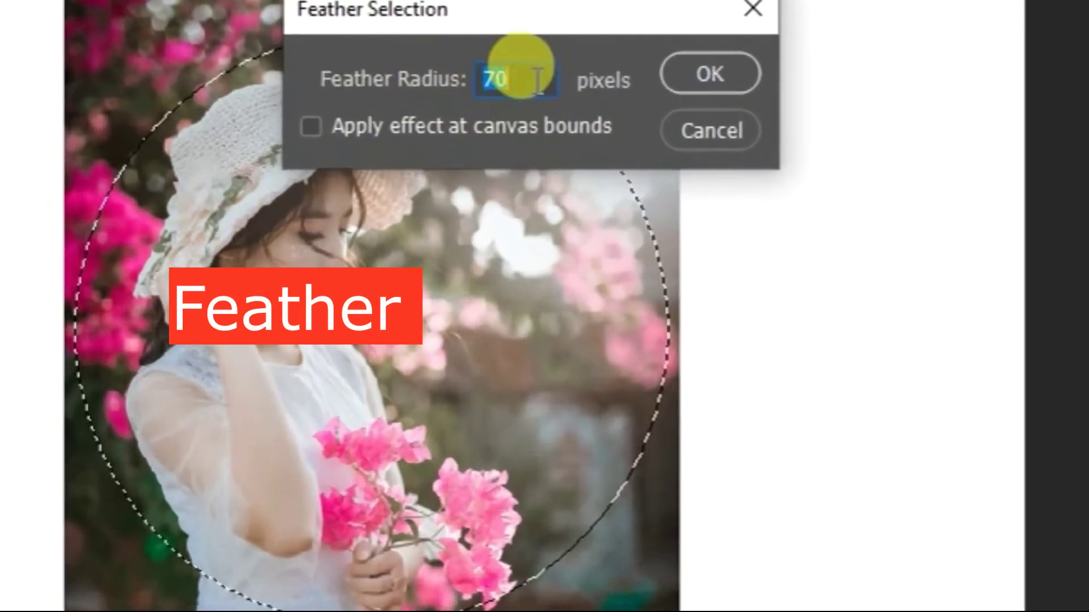
left_click(513, 80)
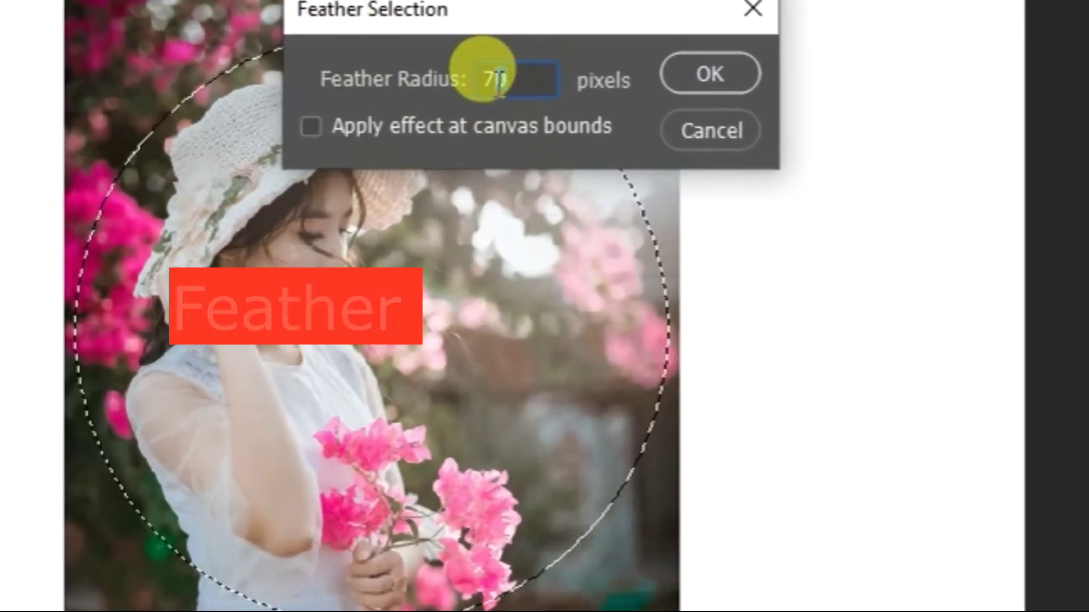
key("BackSpace")
type("5")
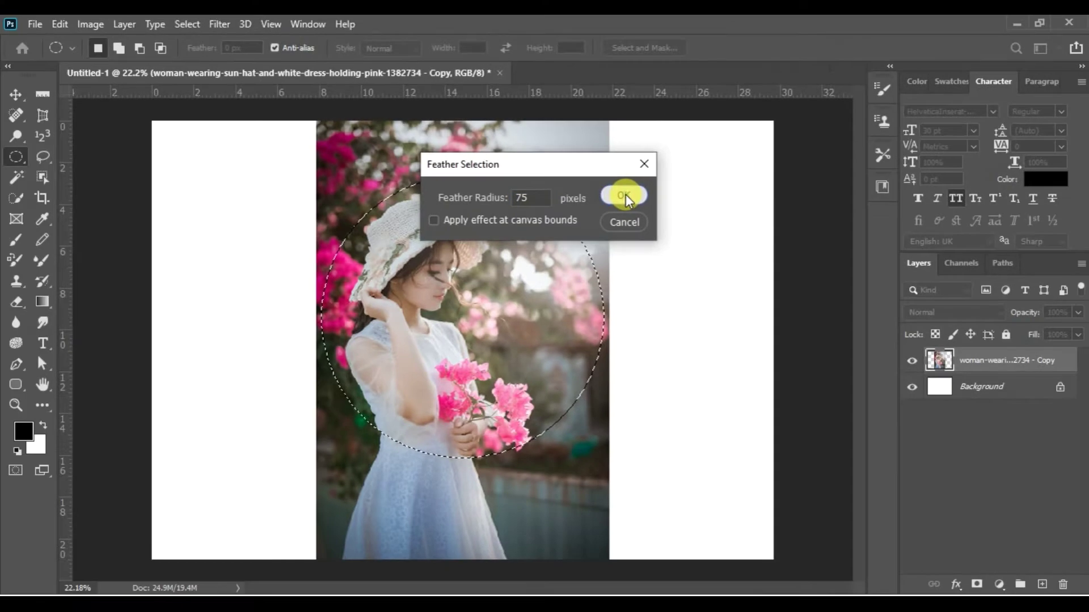
left_click(625, 198)
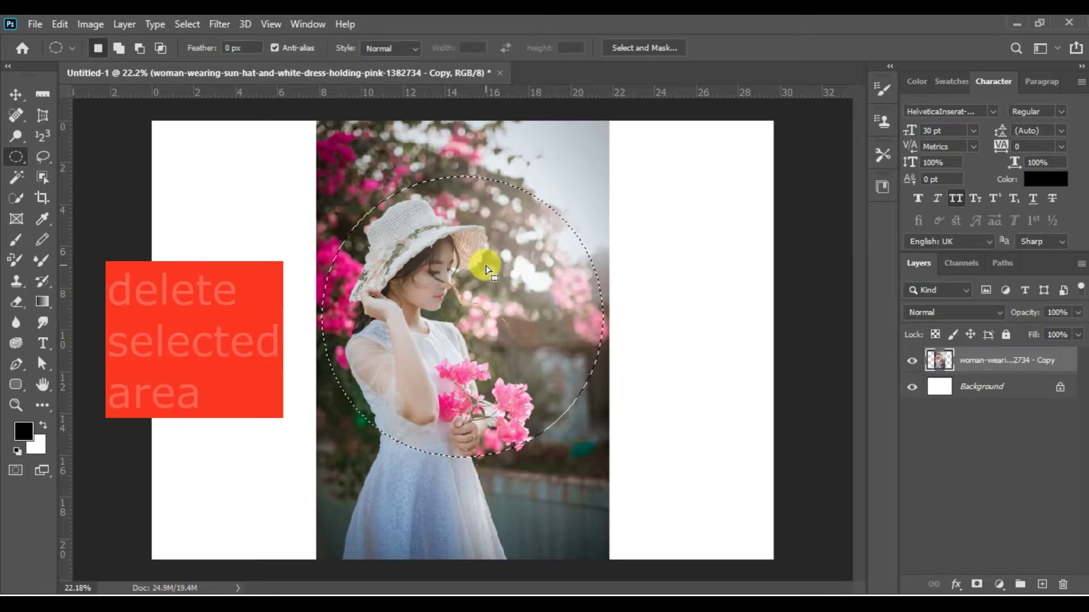
key("Delete")
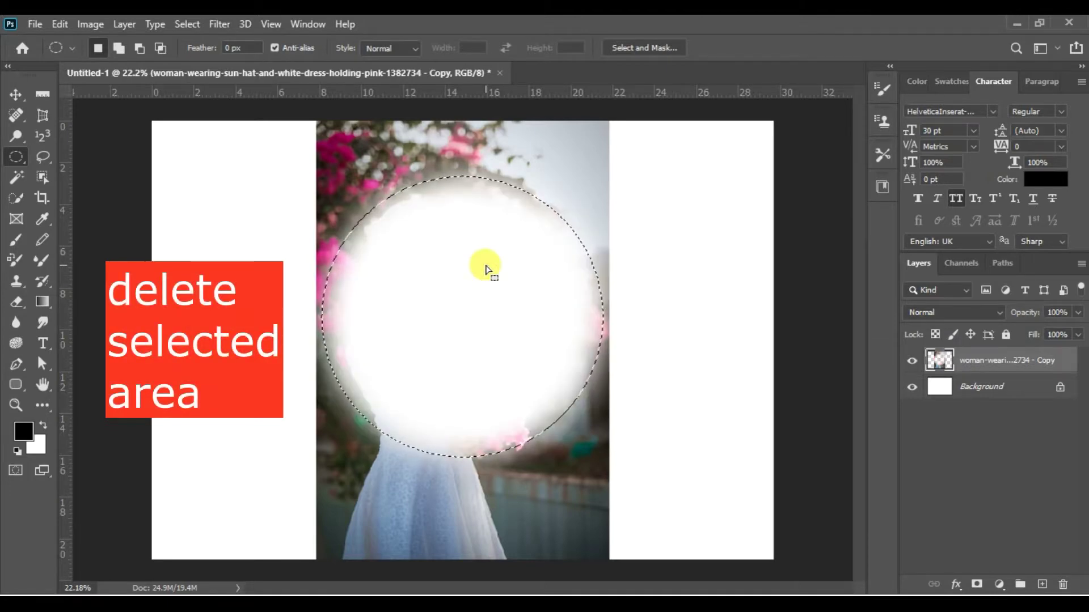
key("ctrl+z")
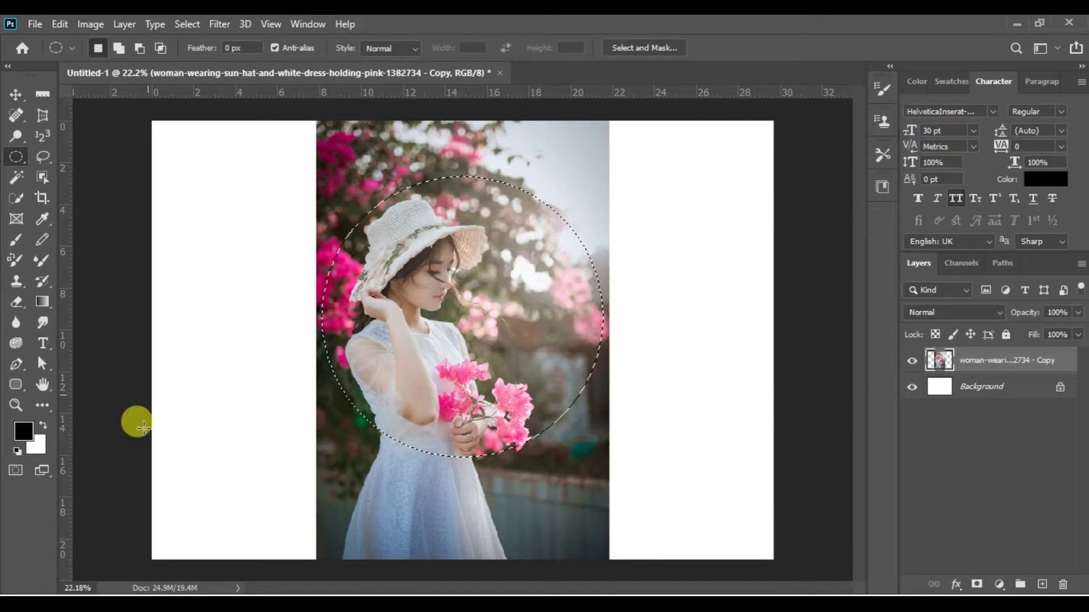
left_click(188, 25)
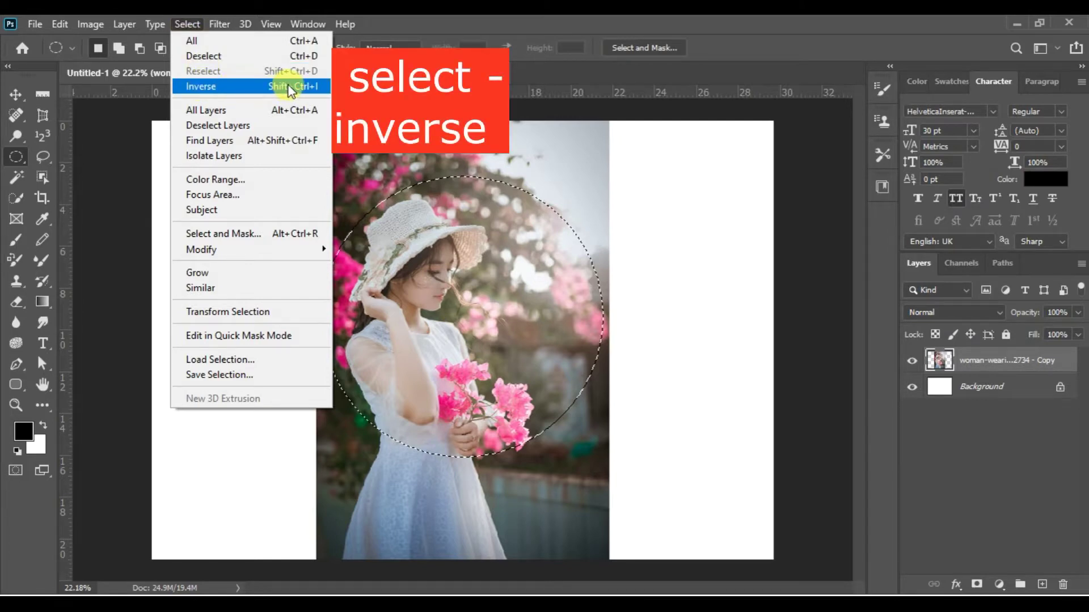
Invert the selection, delete everything outside the feathered circle, and deselect
left_click(464, 28)
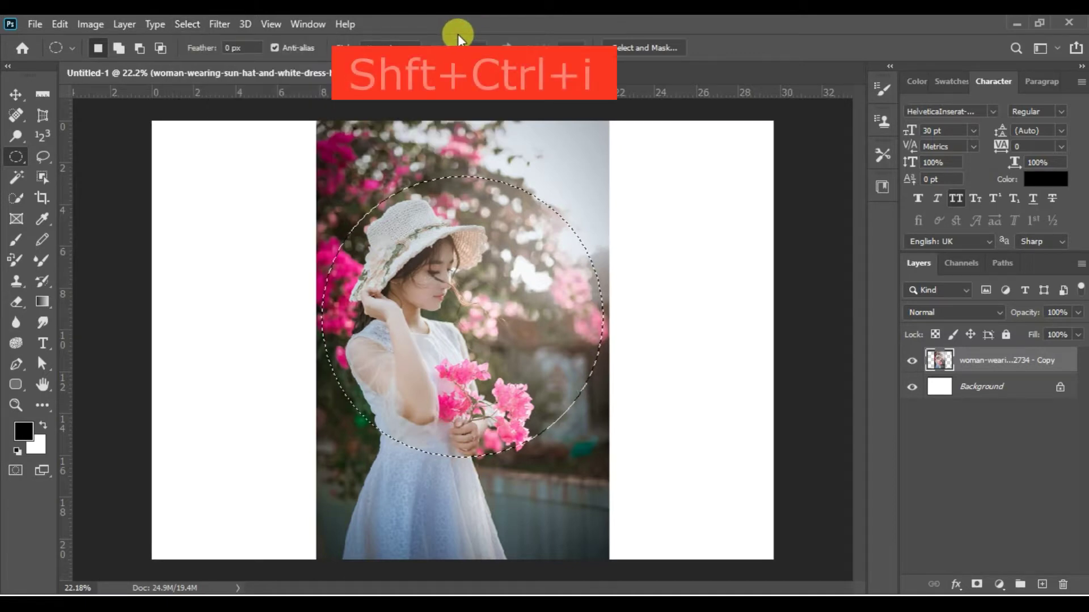
key("ctrl+shift+i")
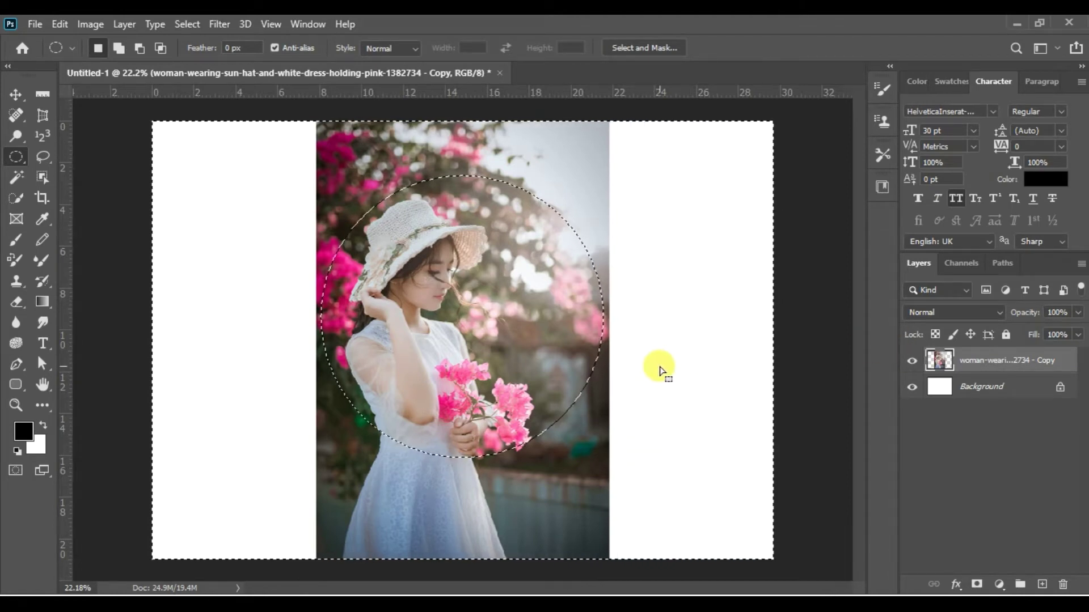
key("Delete")
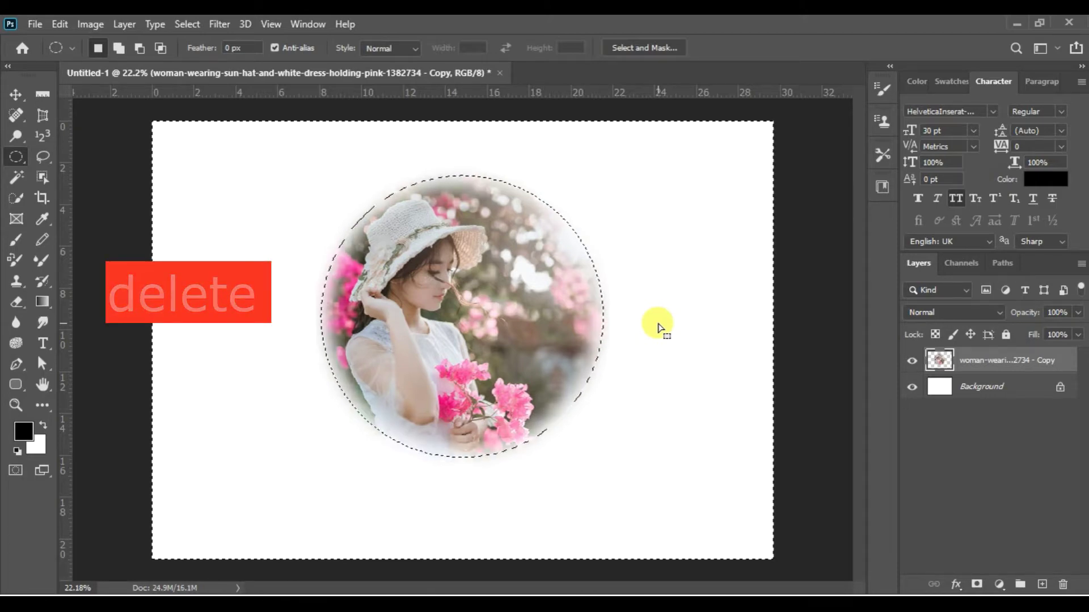
key("Delete")
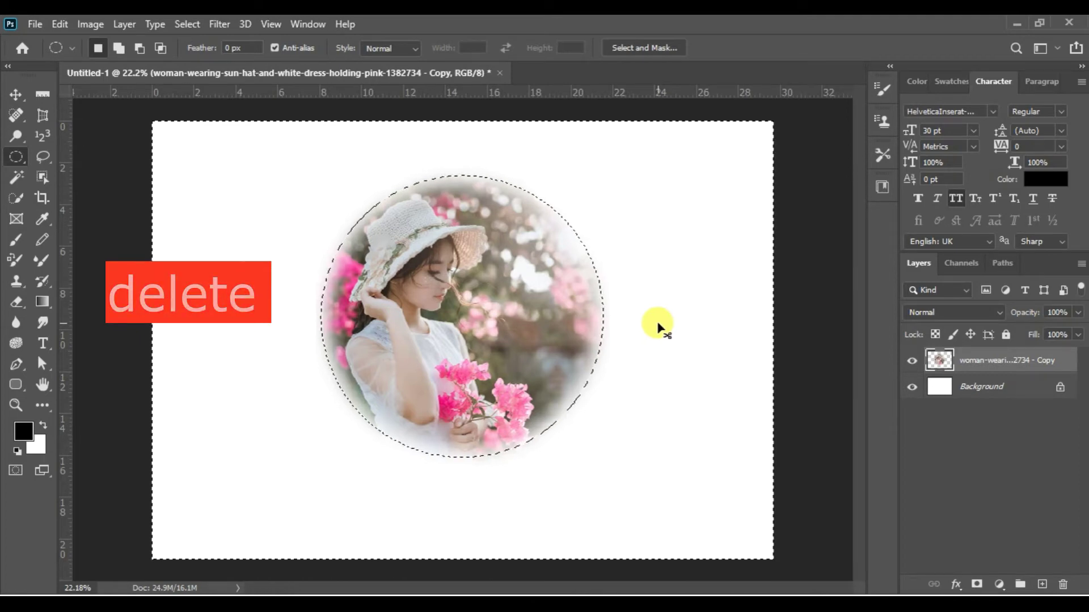
key("ctrl+d")
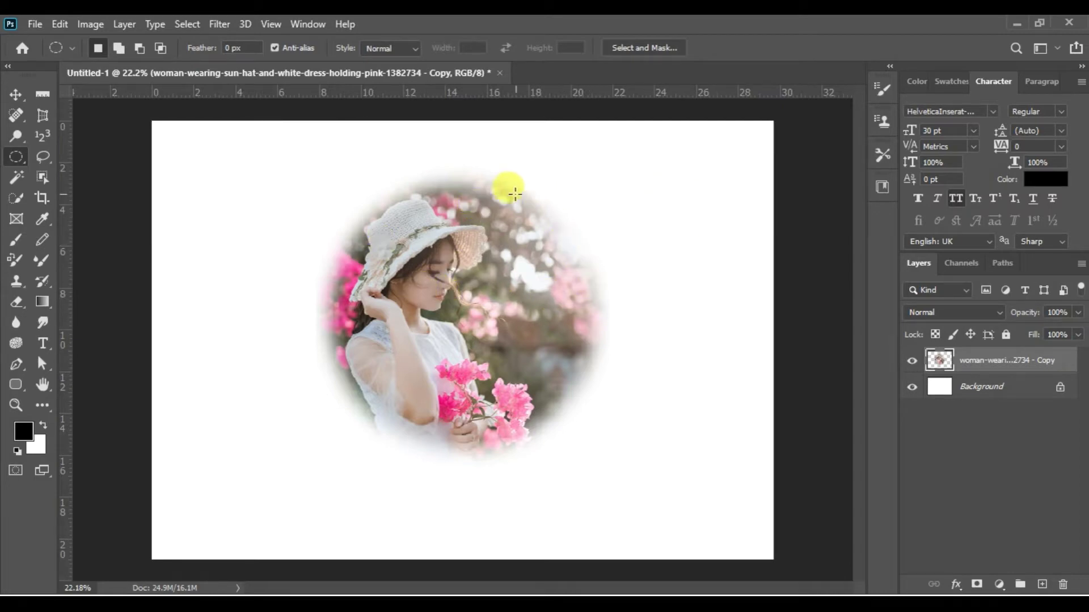
Add Layer 1 above Background and fill it with pink sampled from the flowers
left_click(968, 388)
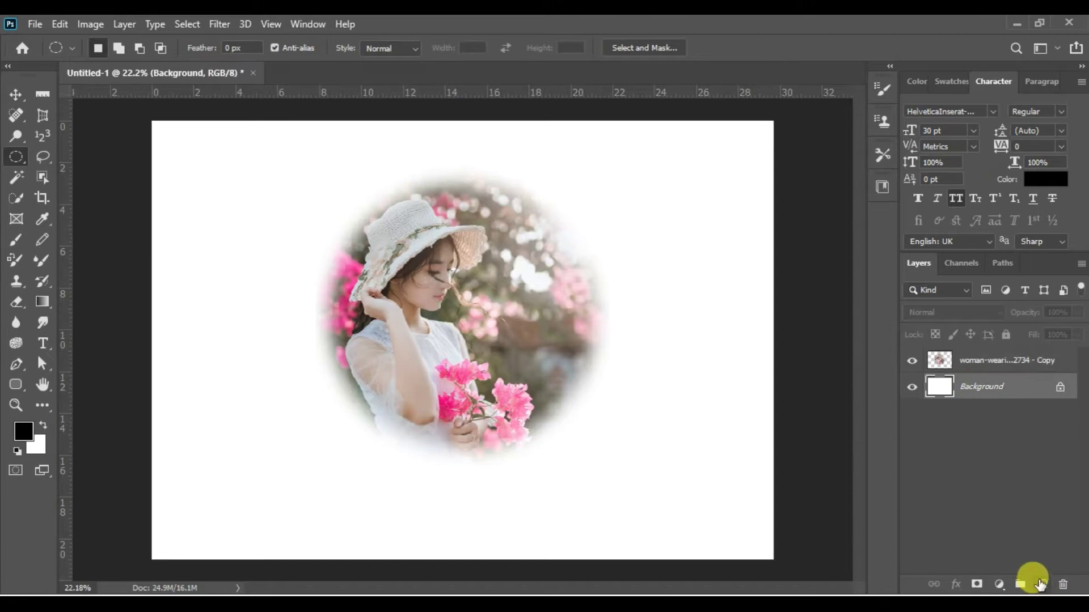
left_click(1042, 585)
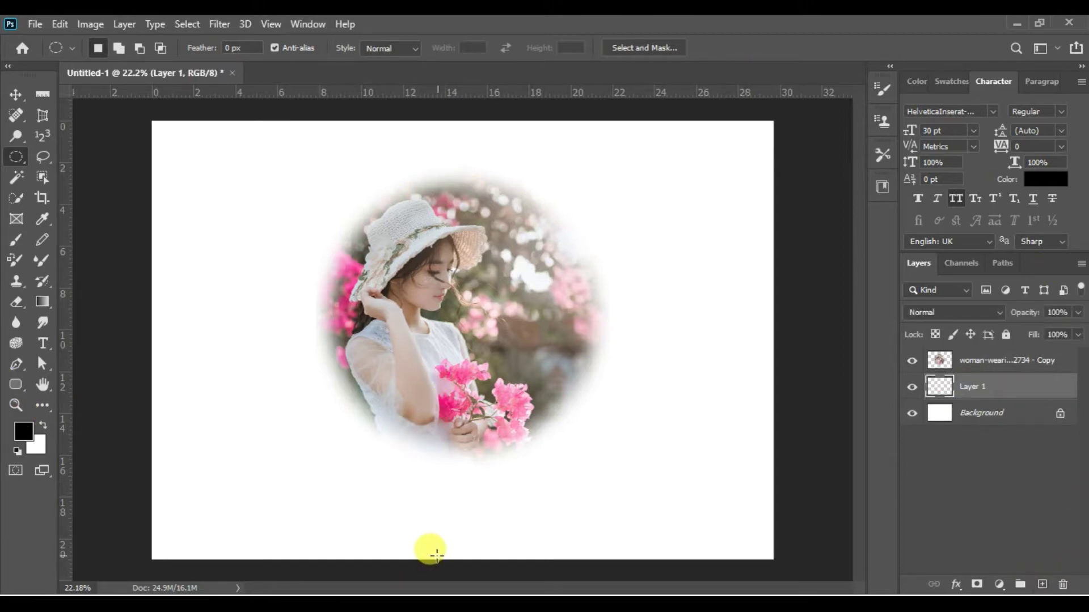
key("i")
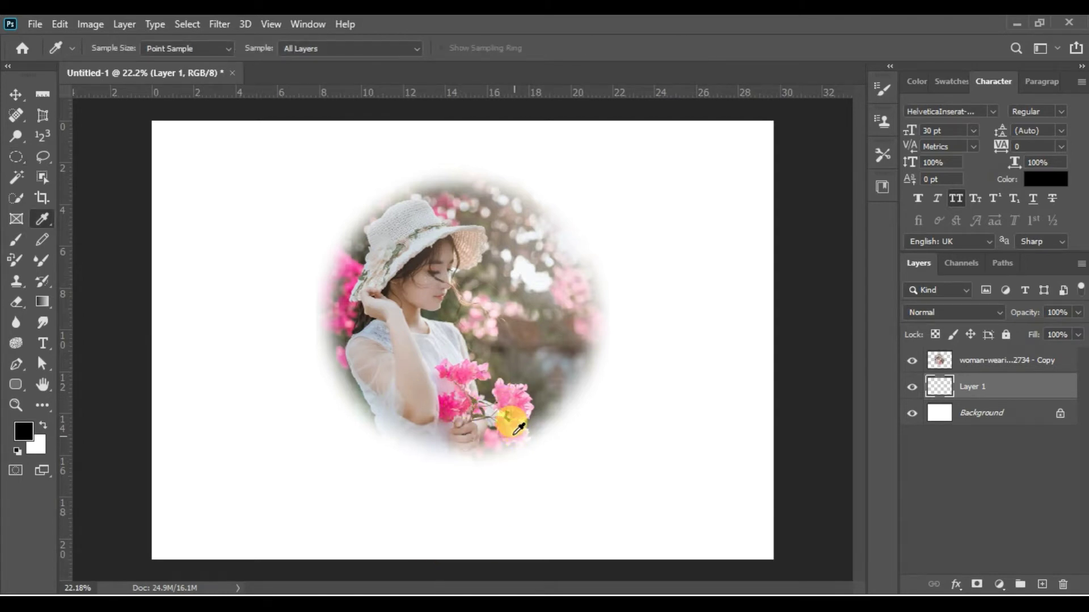
left_click(509, 425)
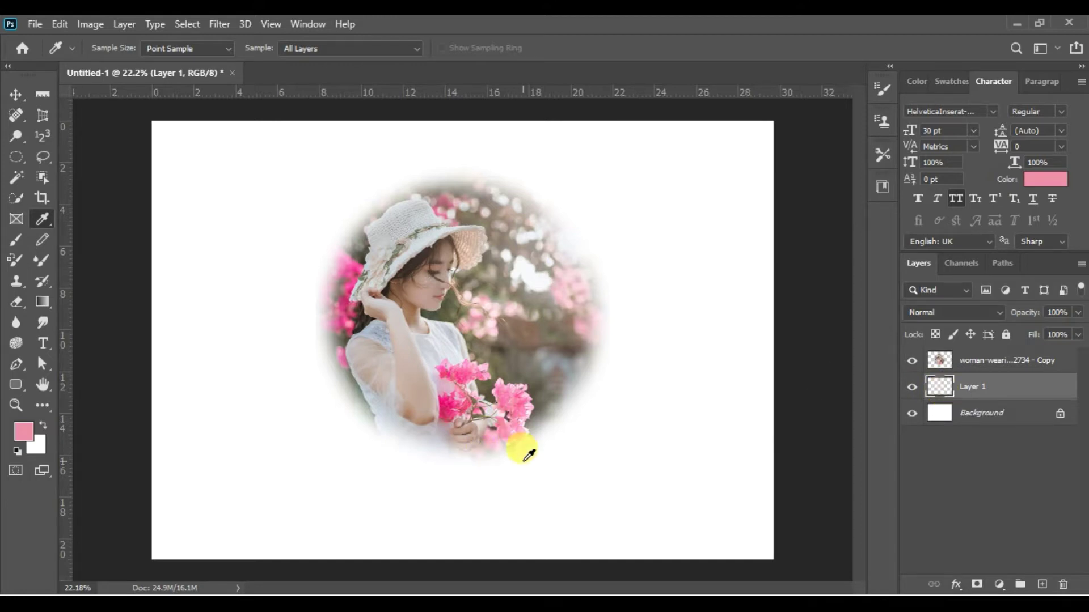
key("alt+BackSpace")
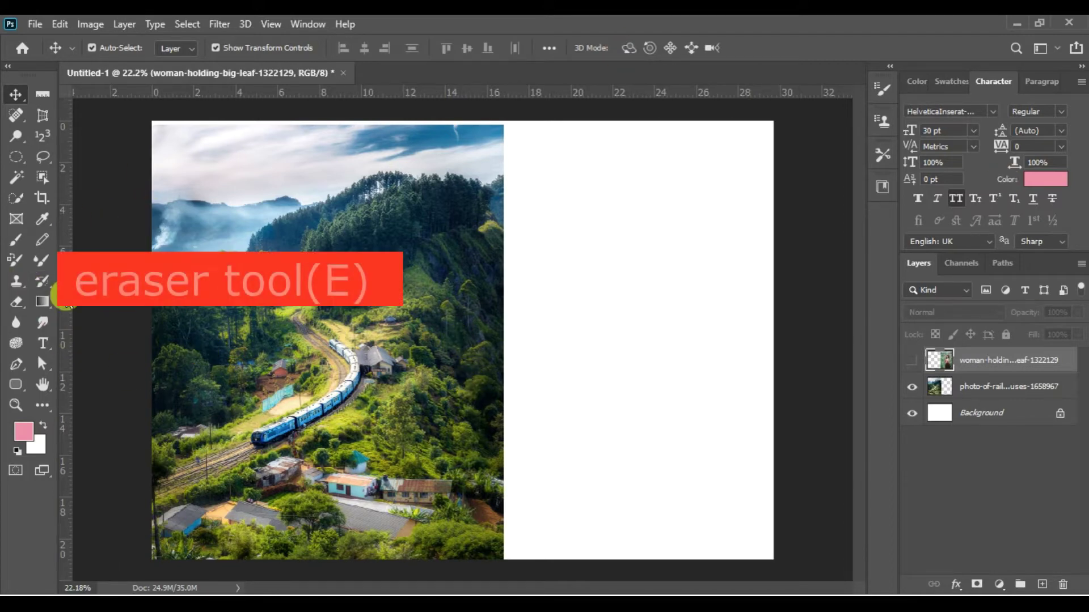
Switch to the Eraser with a Soft Round tip and target the railway photo layer
key("e")
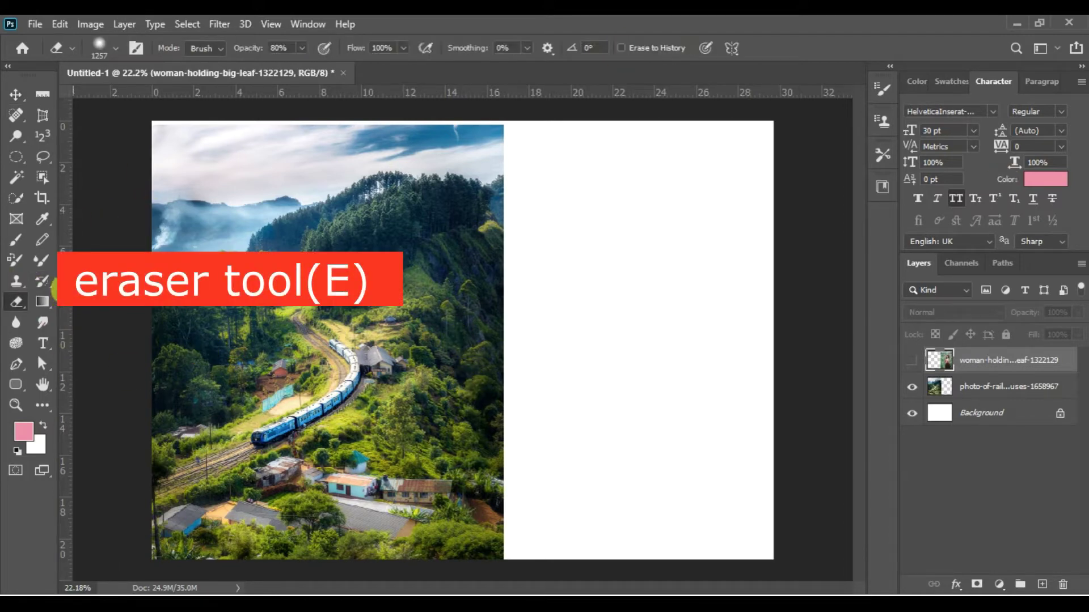
left_click(114, 48)
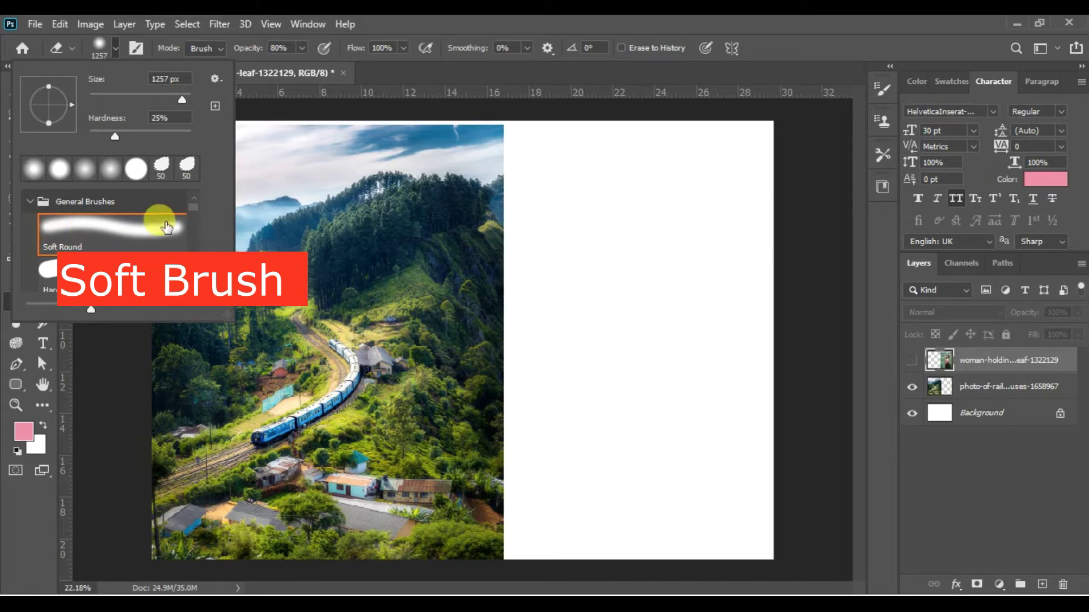
left_click(494, 23)
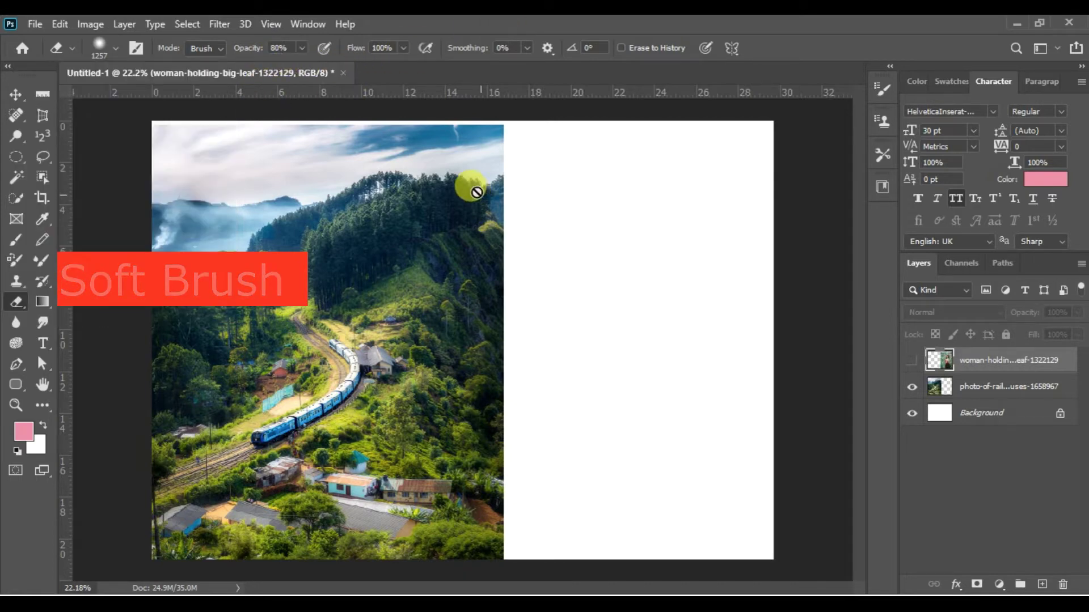
left_click(996, 388)
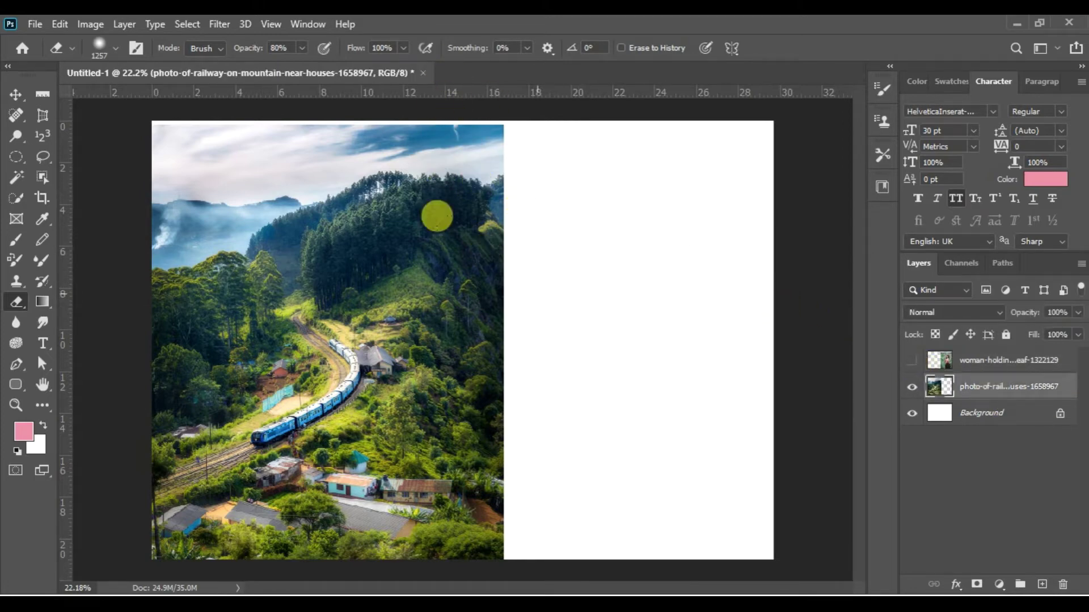
Resize the eraser brush from 600 px to 900 px, then drag it to 1297 px on the canvas
key("bracketleft")
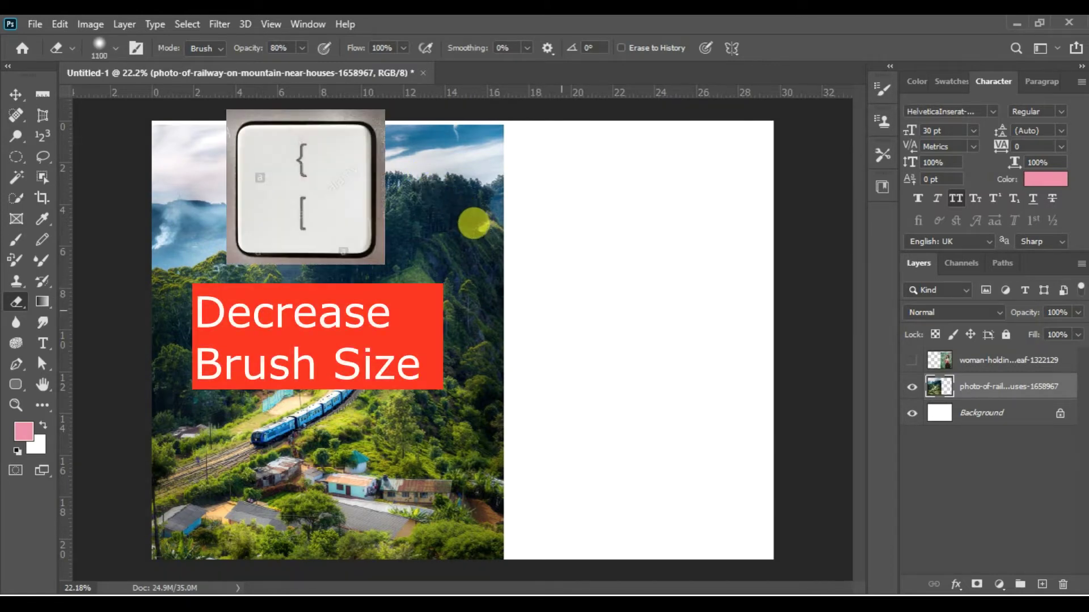
key("bracketleft")
key("bracketleft")
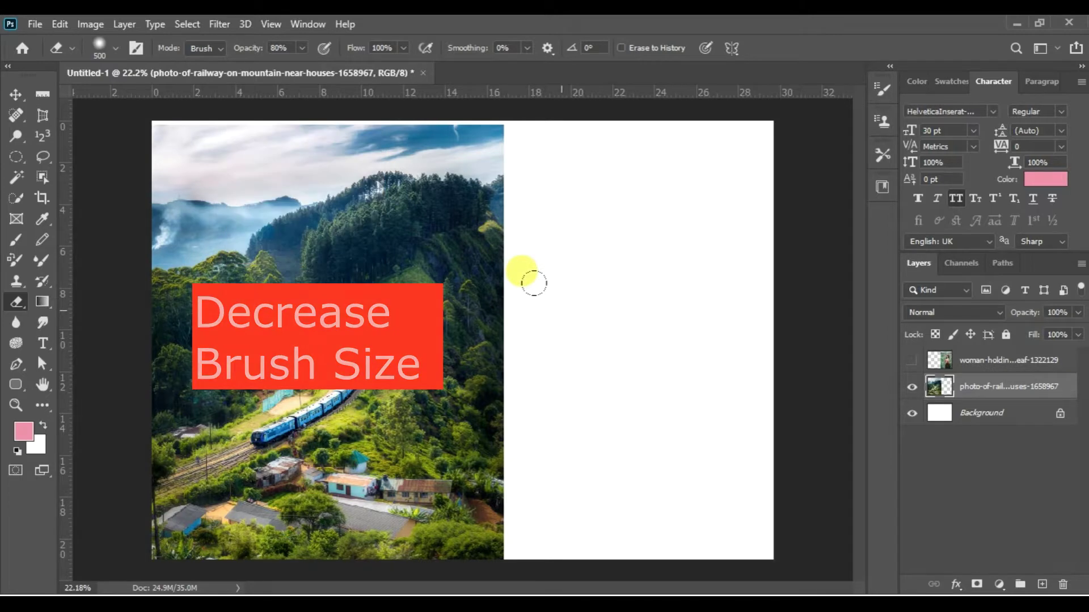
key("bracketright")
key("bracketright")
key("bracketright")
key("bracketright")
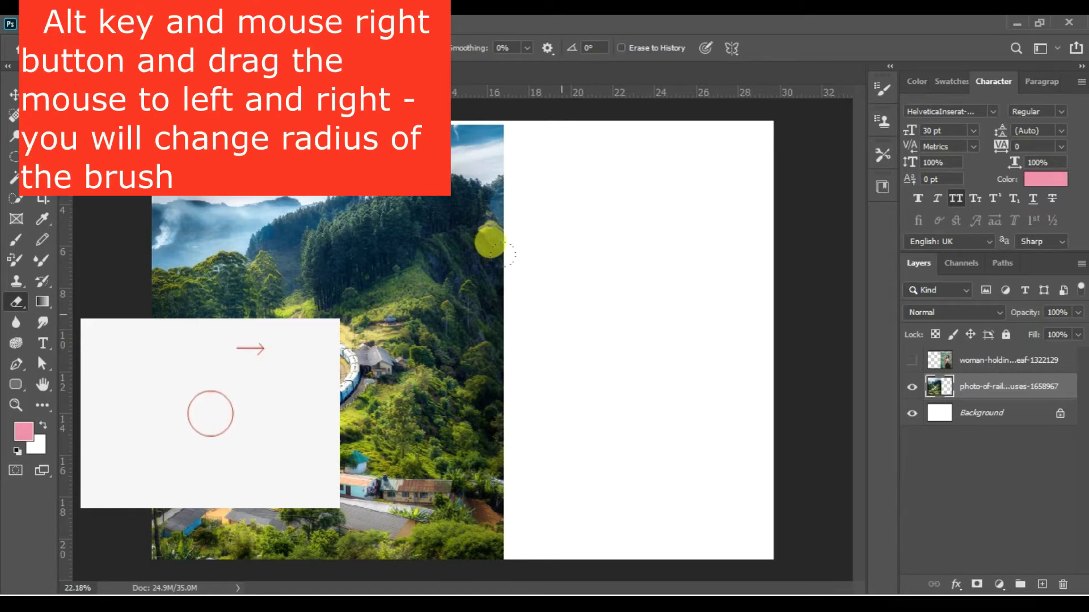
right_click(553, 318, "alt")
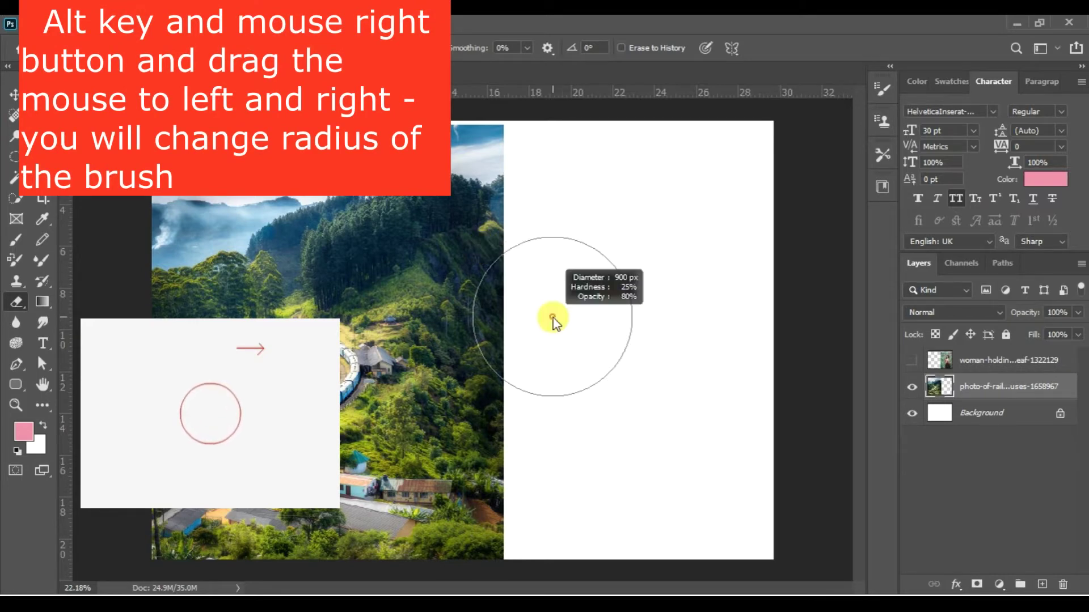
mouse_move(554, 318)
left_mouse_down()
mouse_move(649, 323)
mouse_move(522, 331)
mouse_move(605, 338)
mouse_move(557, 350)
mouse_move(661, 347)
mouse_move(591, 352)
left_mouse_up()
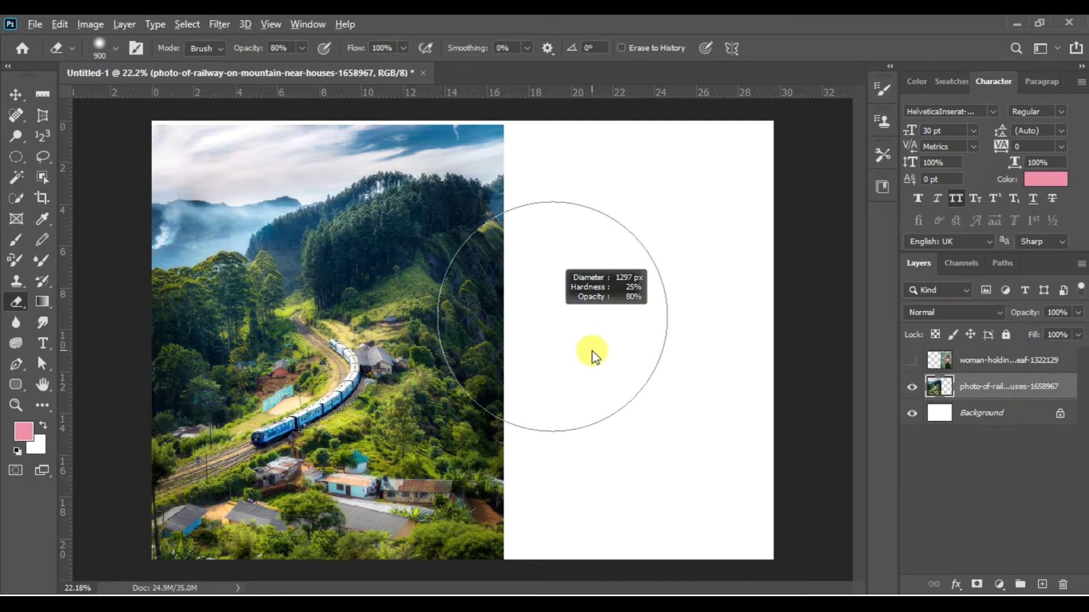
left_click_drag(592, 354, 592, 353)
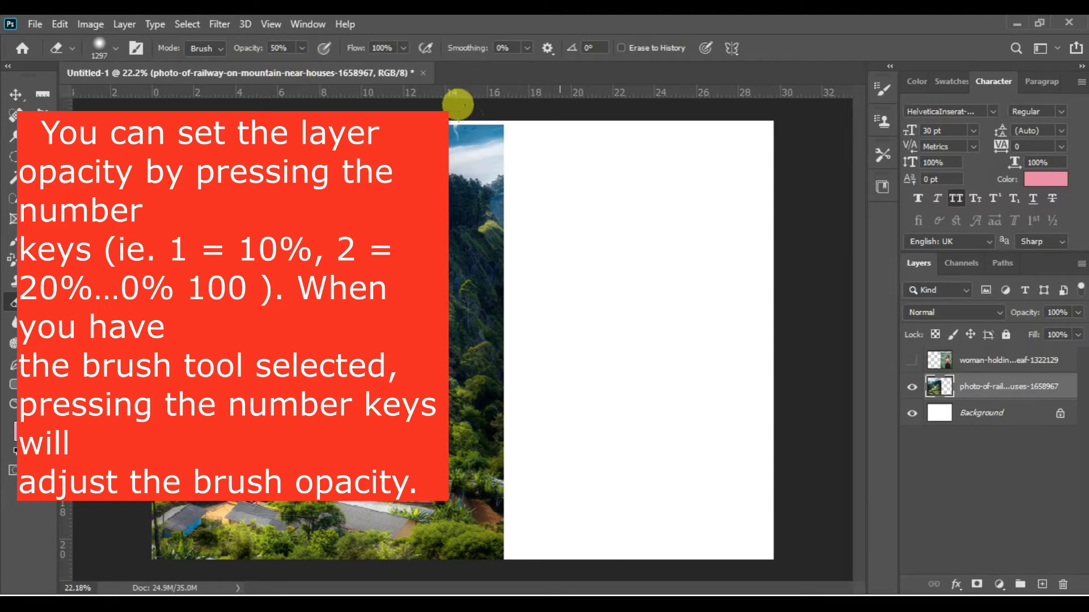
Erase the railway photo's right edge toward white, dropping eraser opacity to 30%
left_click(503, 181)
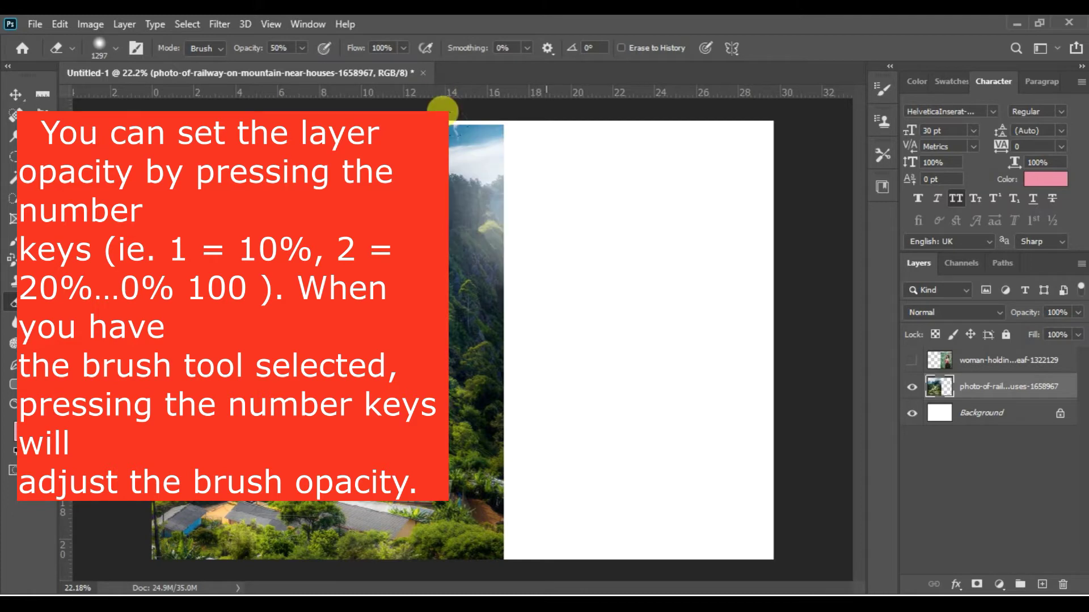
left_click(509, 199)
left_click(561, 291)
mouse_move(460, 217)
left_mouse_down()
mouse_move(460, 487)
mouse_move(462, 308)
mouse_move(481, 239)
left_mouse_up()
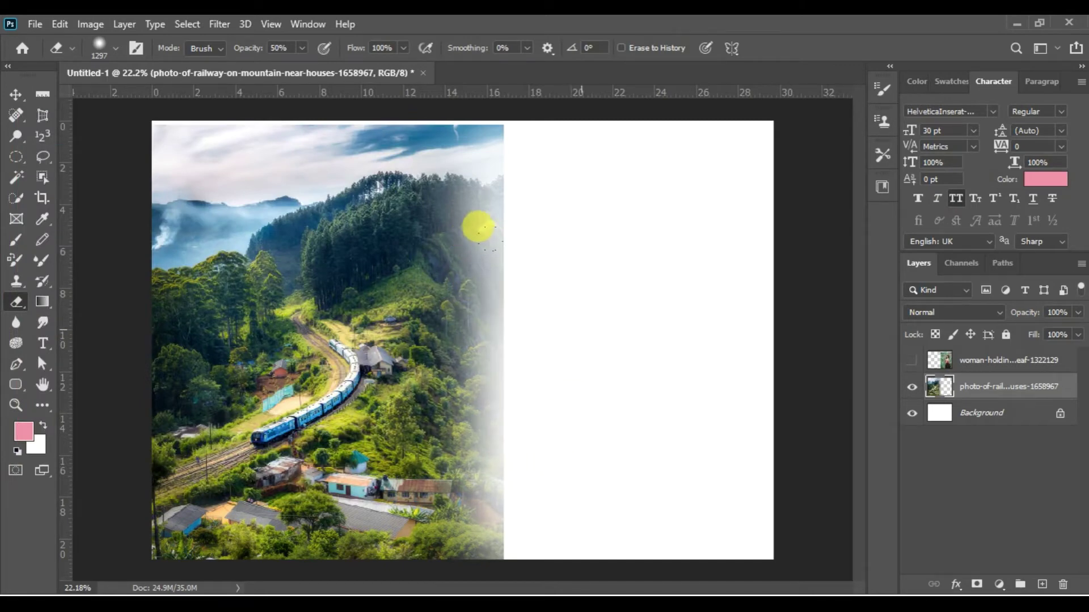
key("3")
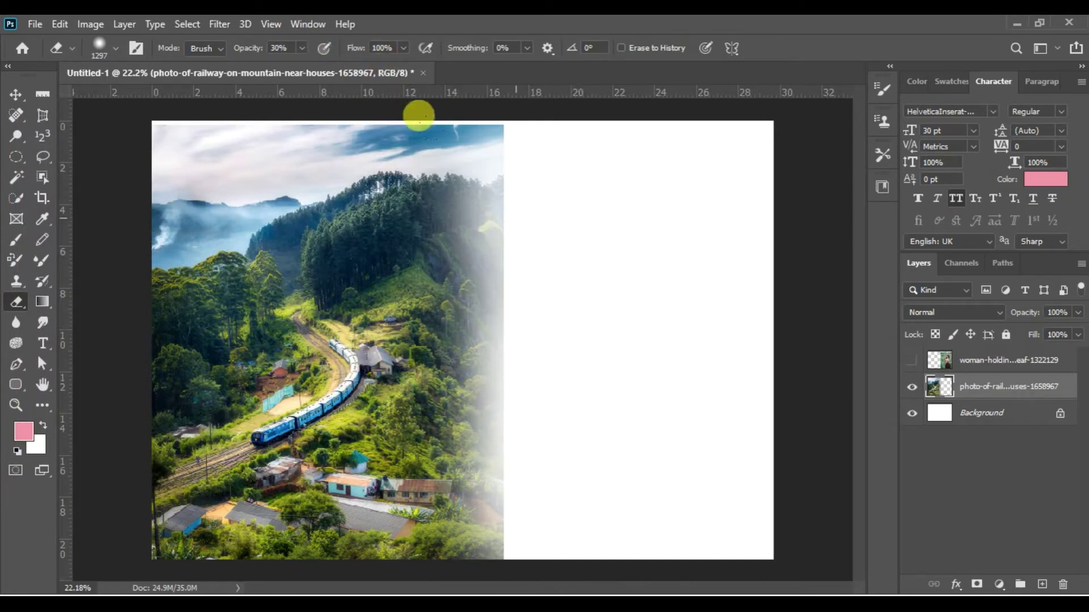
mouse_move(440, 106)
left_mouse_down()
mouse_move(482, 151)
mouse_move(474, 214)
mouse_move(457, 230)
mouse_move(464, 431)
mouse_move(452, 428)
mouse_move(468, 428)
mouse_move(422, 367)
left_mouse_up()
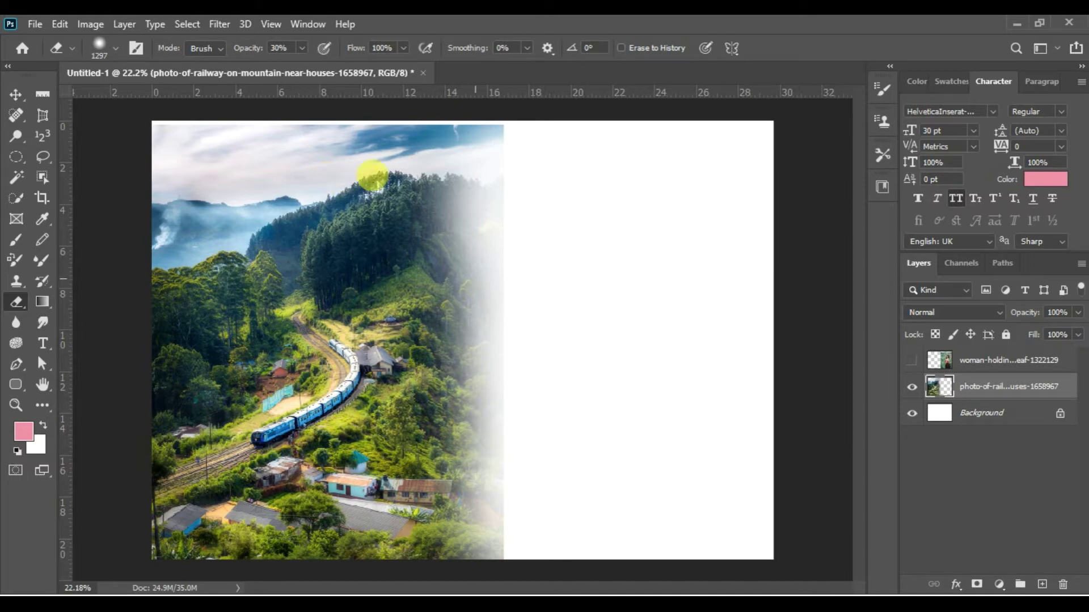
At 20% opacity, soften the fade along the hillside, upper trees and bottom houses
key("2")
mouse_move(360, 181)
left_mouse_down()
mouse_move(367, 304)
mouse_move(347, 387)
mouse_move(439, 390)
left_mouse_up()
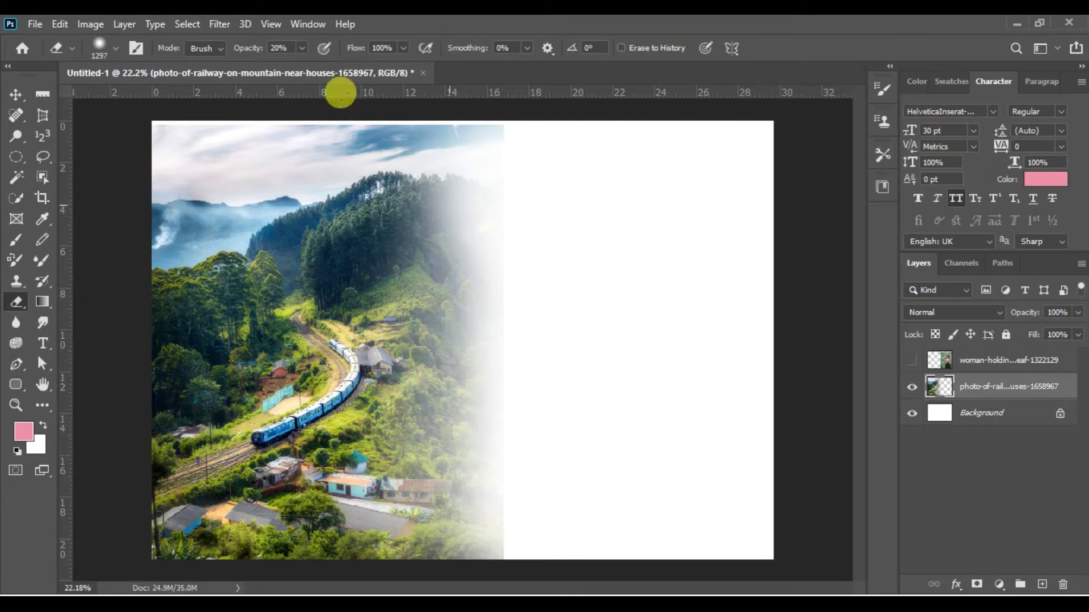
left_click(436, 146)
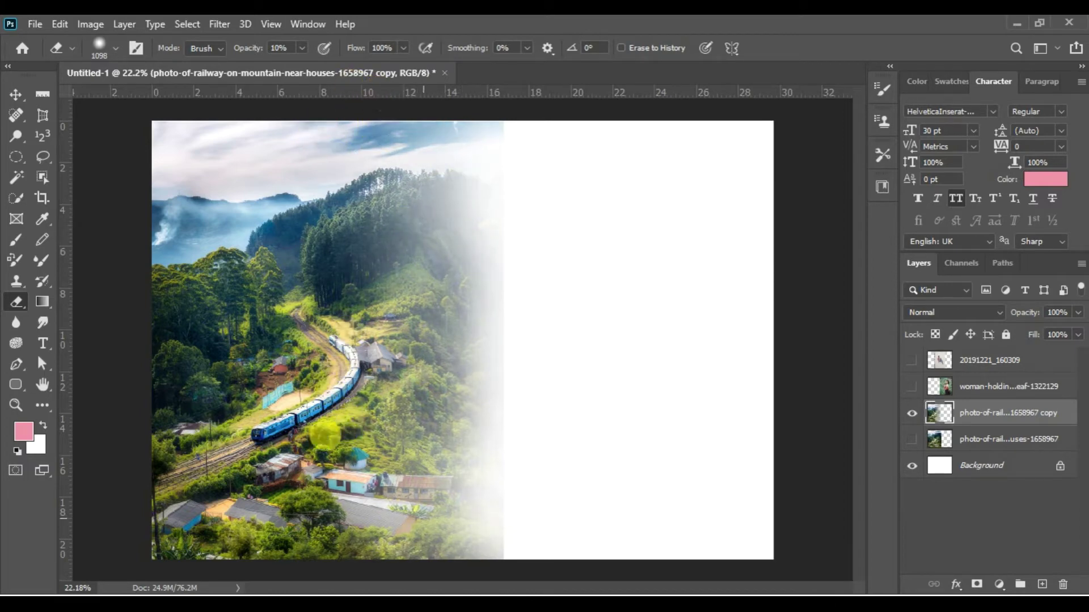
left_click_drag(321, 437, 386, 493)
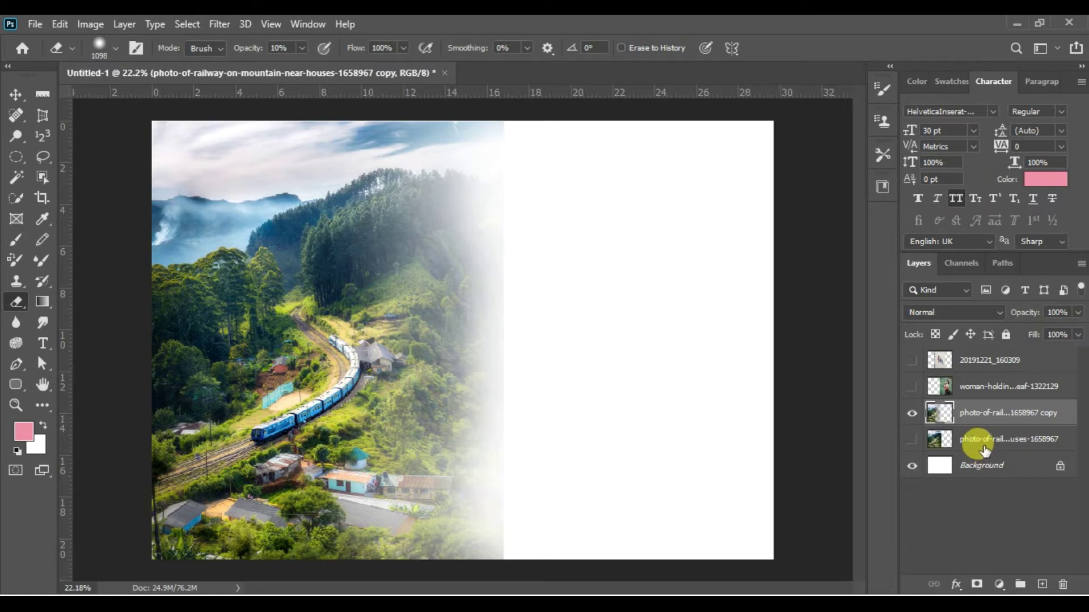
Add a new layer above the original railway photo and set the foreground to green 325832
left_click(983, 446)
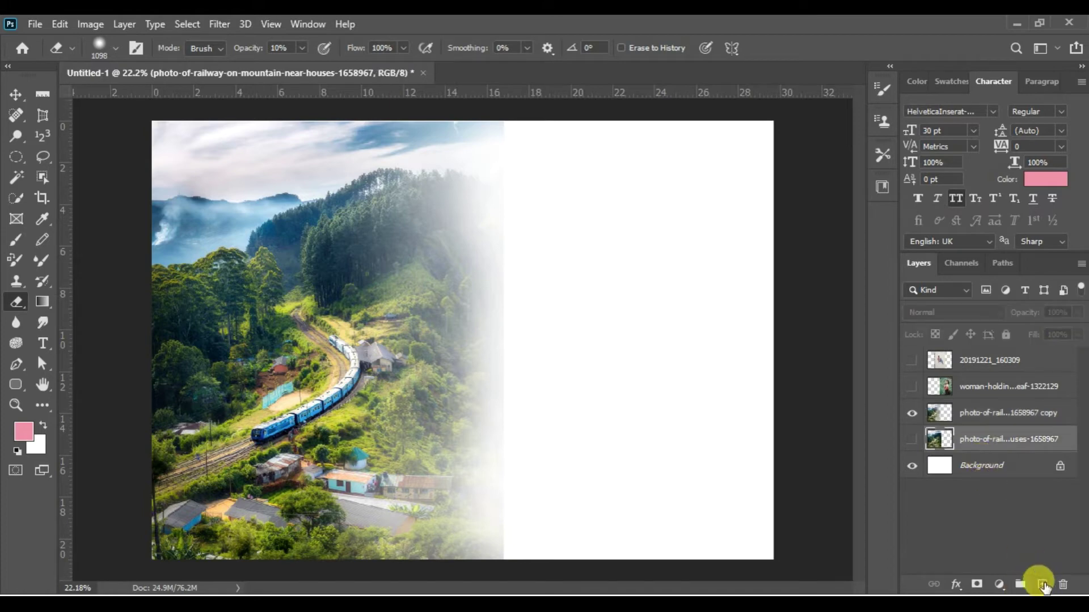
left_click(1041, 585)
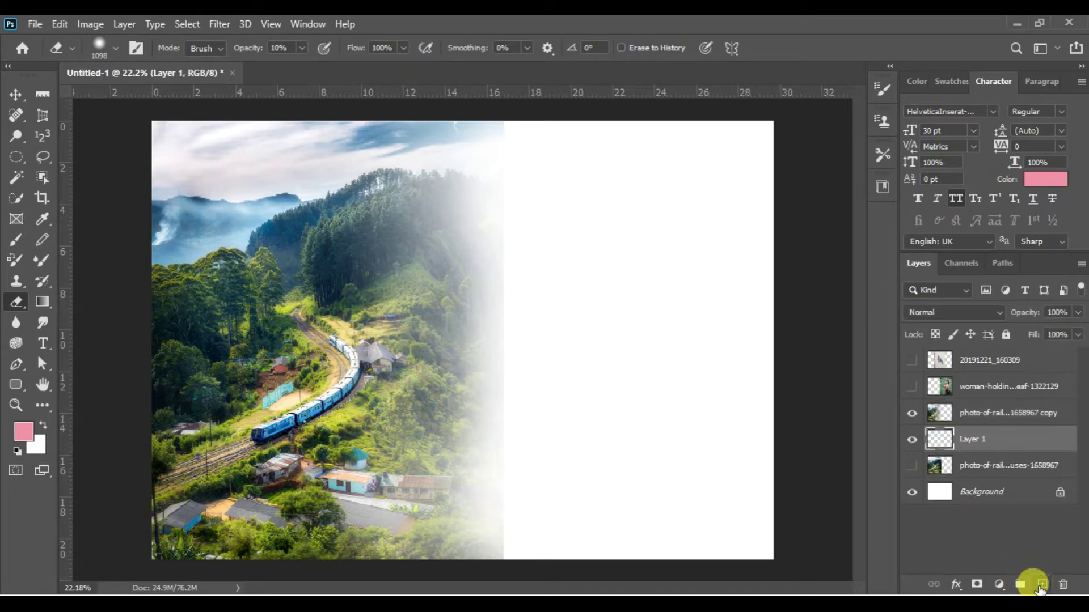
left_click(25, 433)
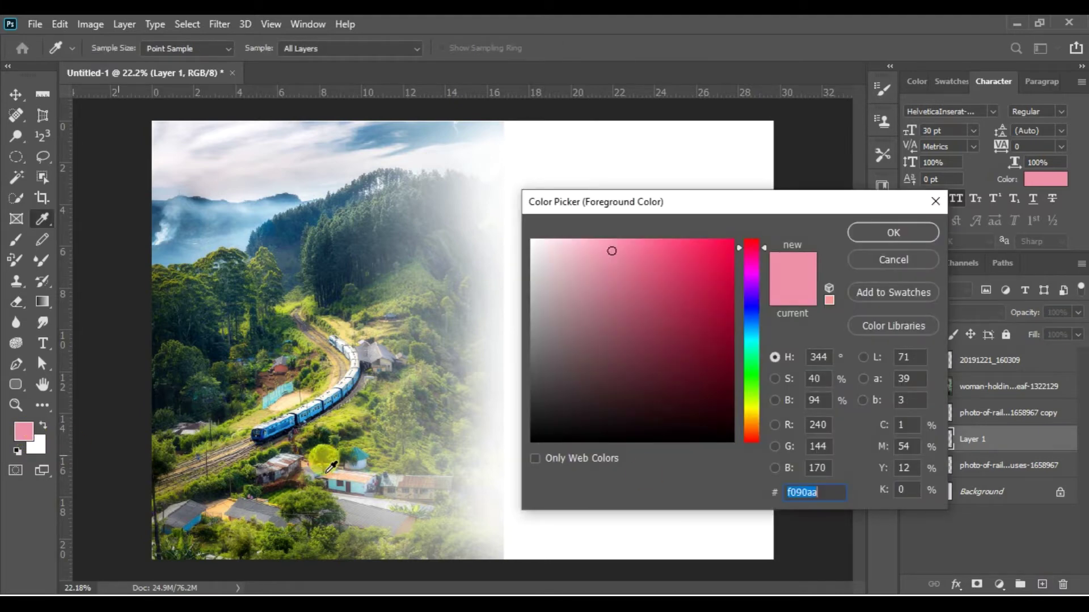
left_click(308, 496)
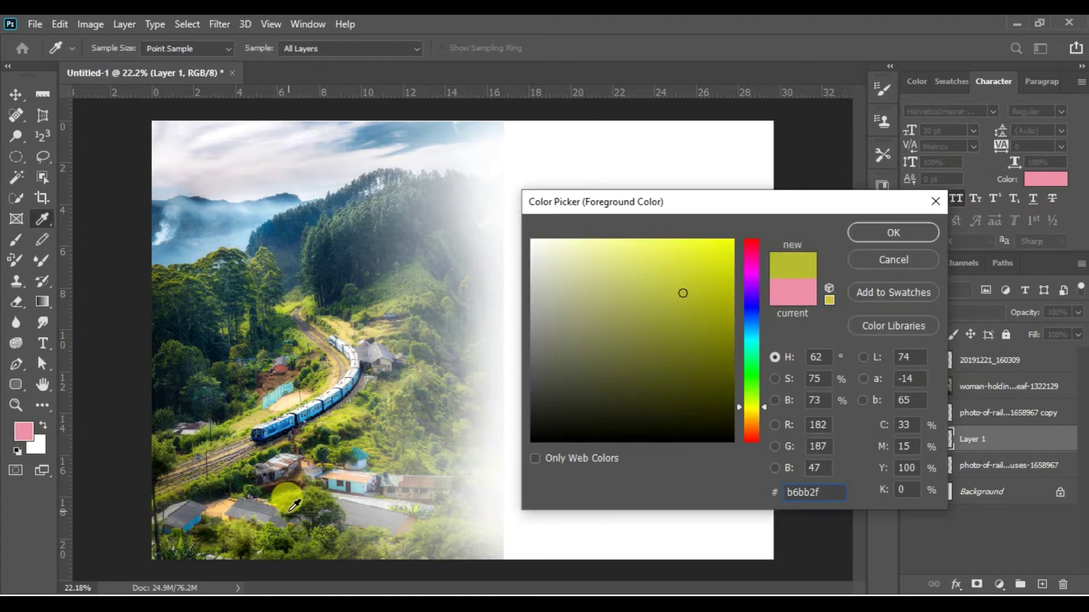
left_click(289, 499)
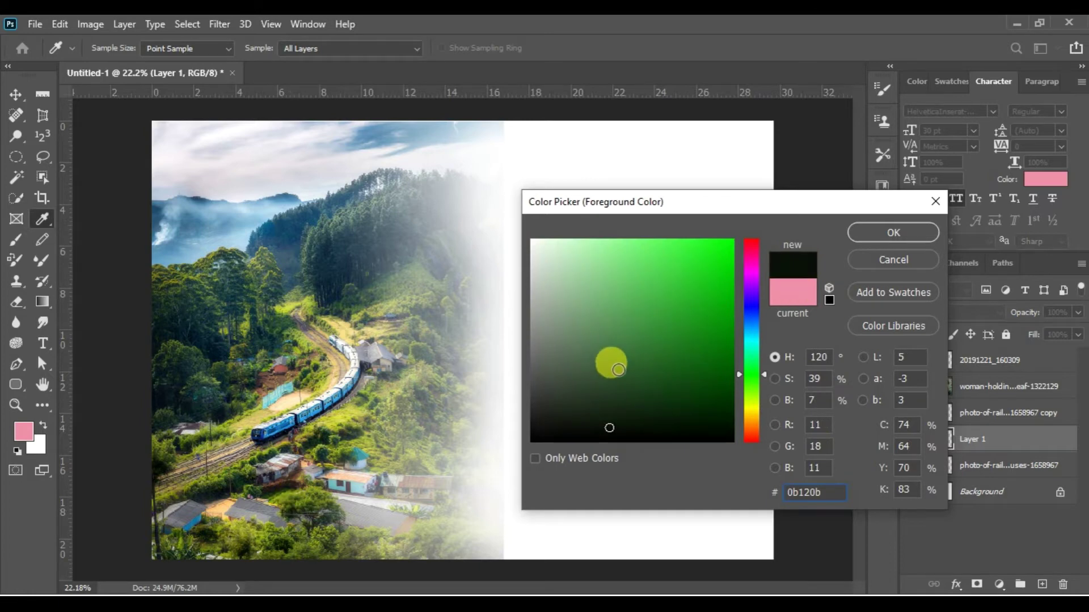
left_click(621, 372)
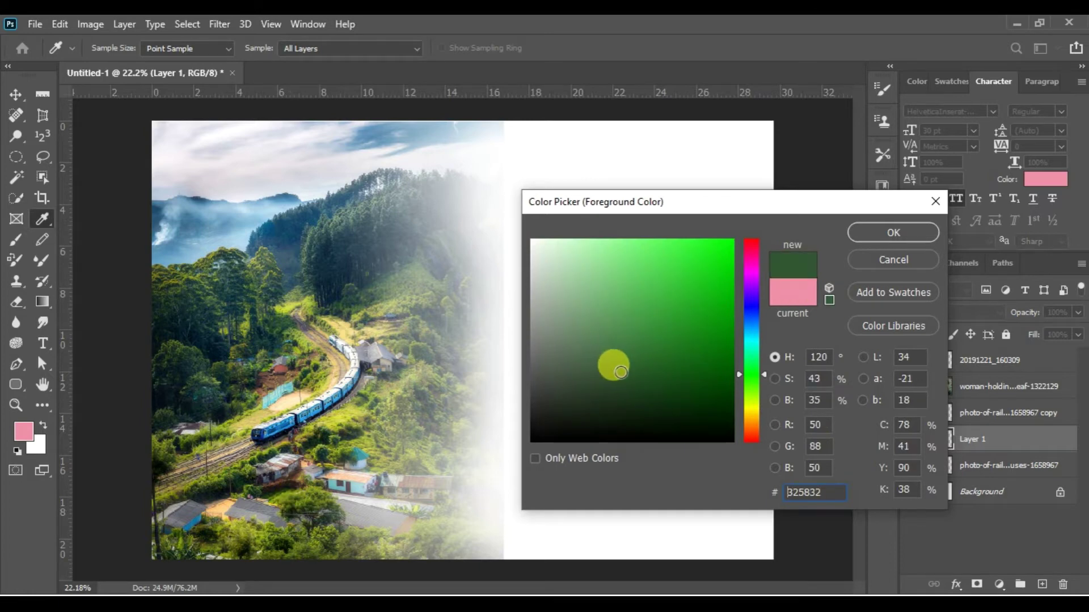
left_click(883, 229)
Fill the new layer with the green, then select the faded copy with eraser opacity 50%
key("e")
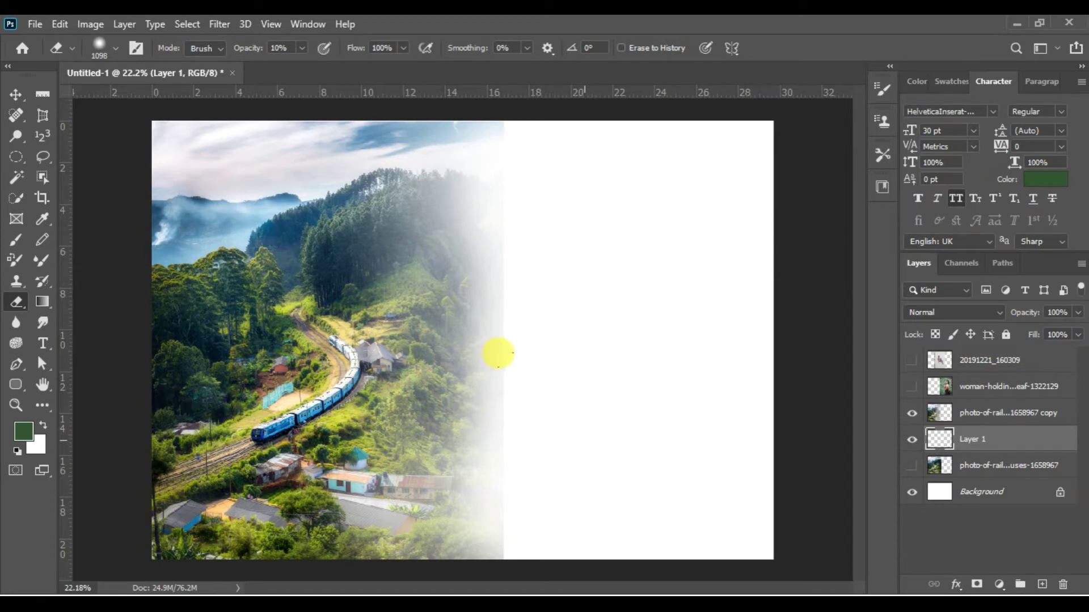
key("alt+BackSpace")
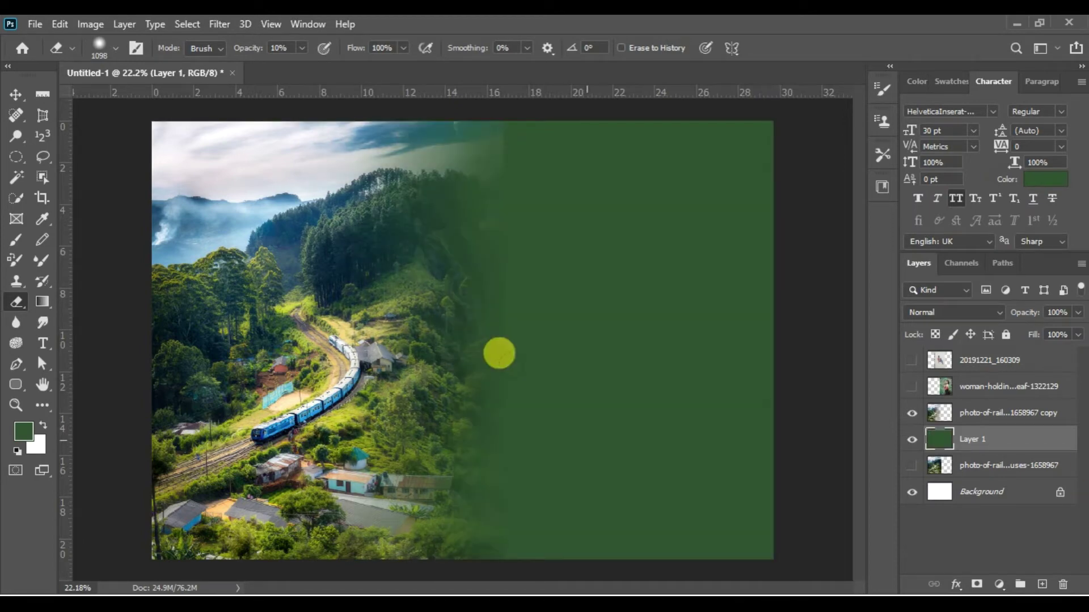
left_click(985, 417)
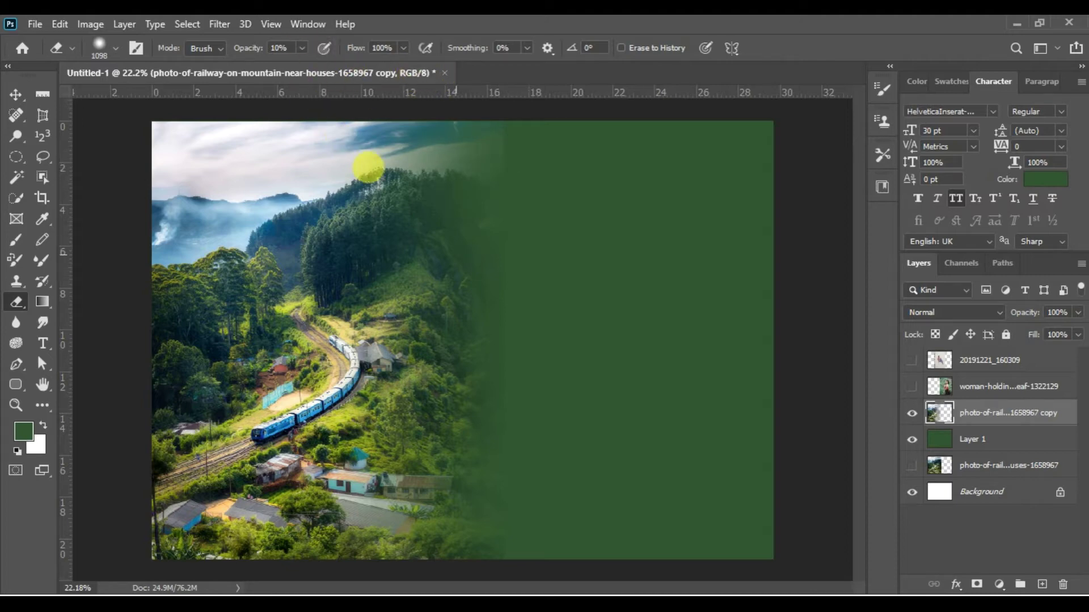
key("5")
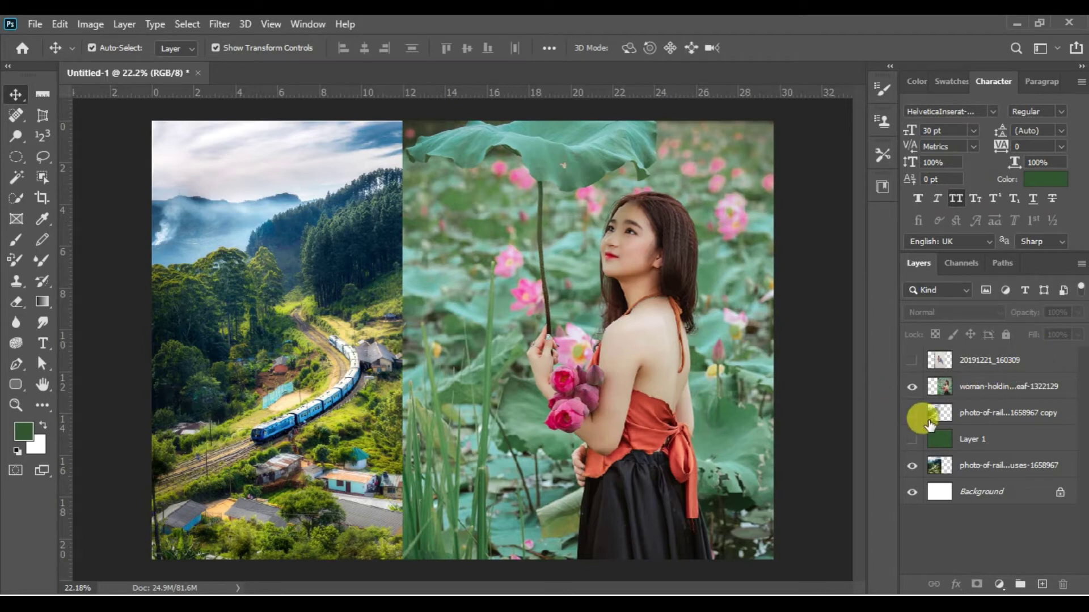
Duplicate the woman-holding-leaf layer and hide the original
left_click(976, 390)
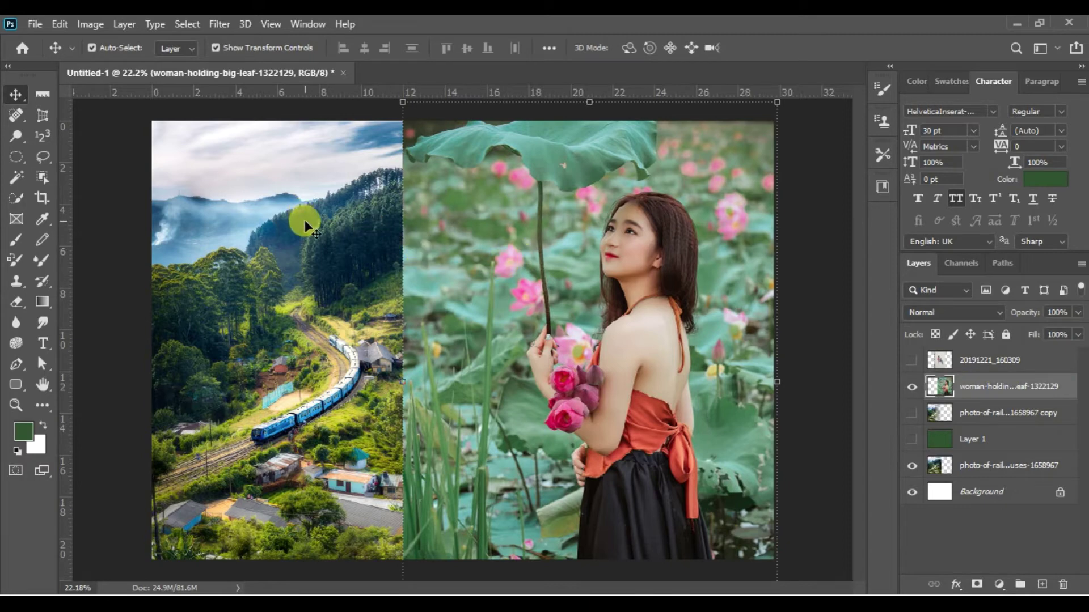
key("e")
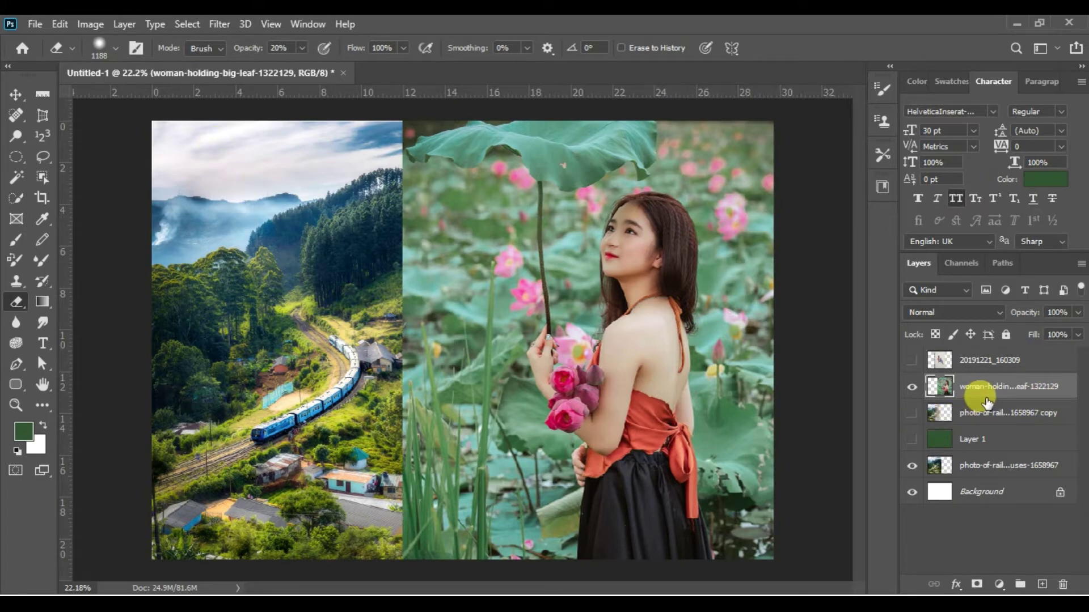
key("ctrl+j")
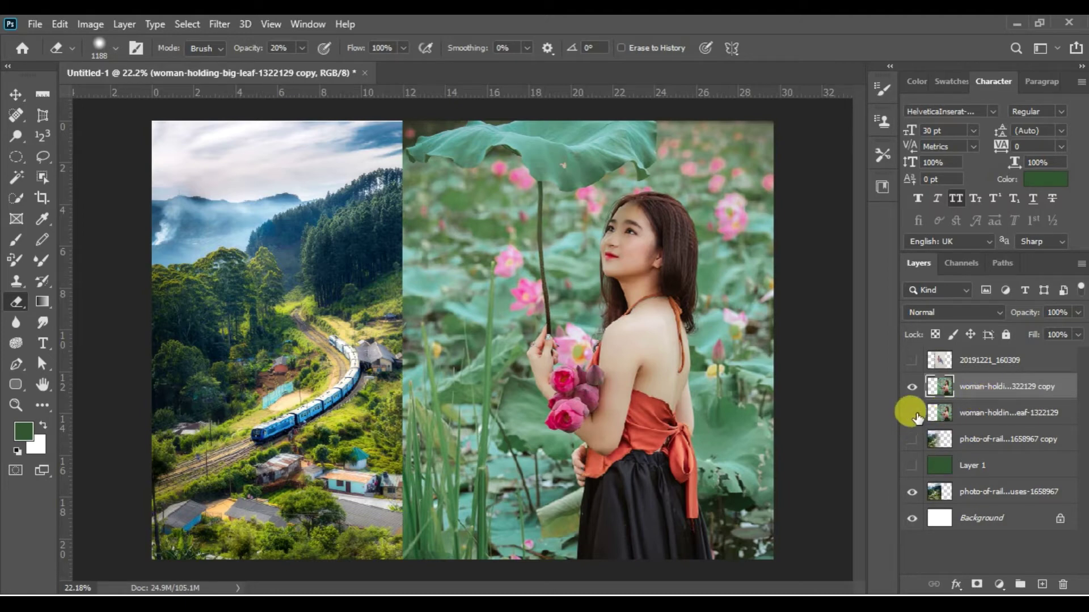
left_click(912, 413)
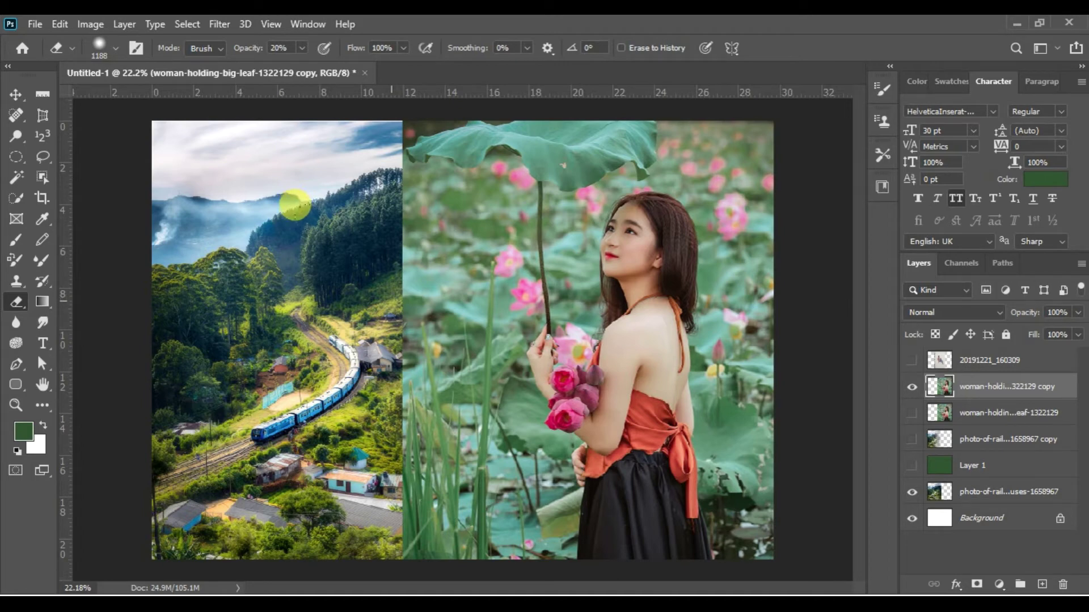
With a 1494 px eraser at 60% opacity, soften the woman/landscape seam, then add Layer 2
mouse_move(407, 304)
left_mouse_down()
mouse_move(443, 310)
mouse_move(387, 317)
left_mouse_up()
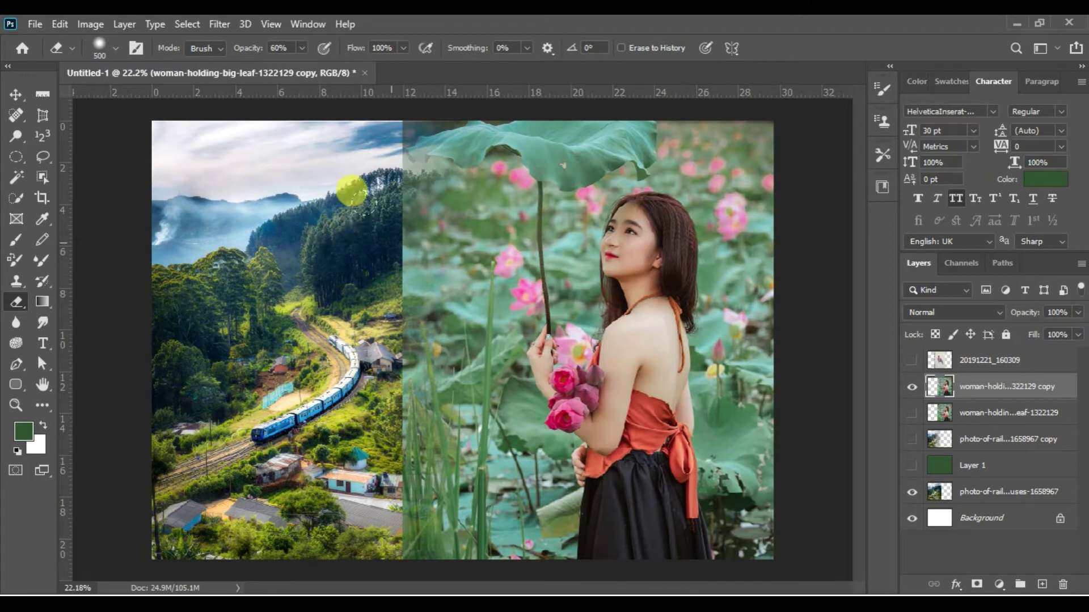
key("6")
mouse_move(349, 119)
left_mouse_down()
mouse_move(341, 285)
mouse_move(326, 311)
mouse_move(349, 429)
left_mouse_up()
mouse_move(345, 313)
left_mouse_down()
mouse_move(359, 515)
mouse_move(343, 420)
mouse_move(375, 213)
mouse_move(365, 254)
mouse_move(341, 275)
mouse_move(321, 229)
mouse_move(414, 254)
left_mouse_up()
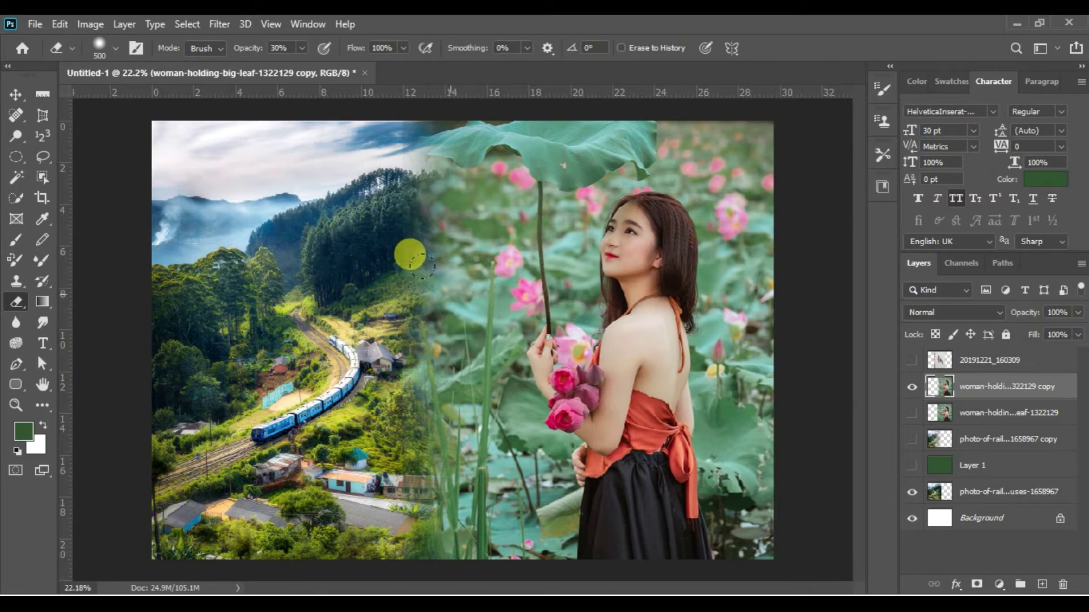
left_click_drag(417, 262, 412, 258)
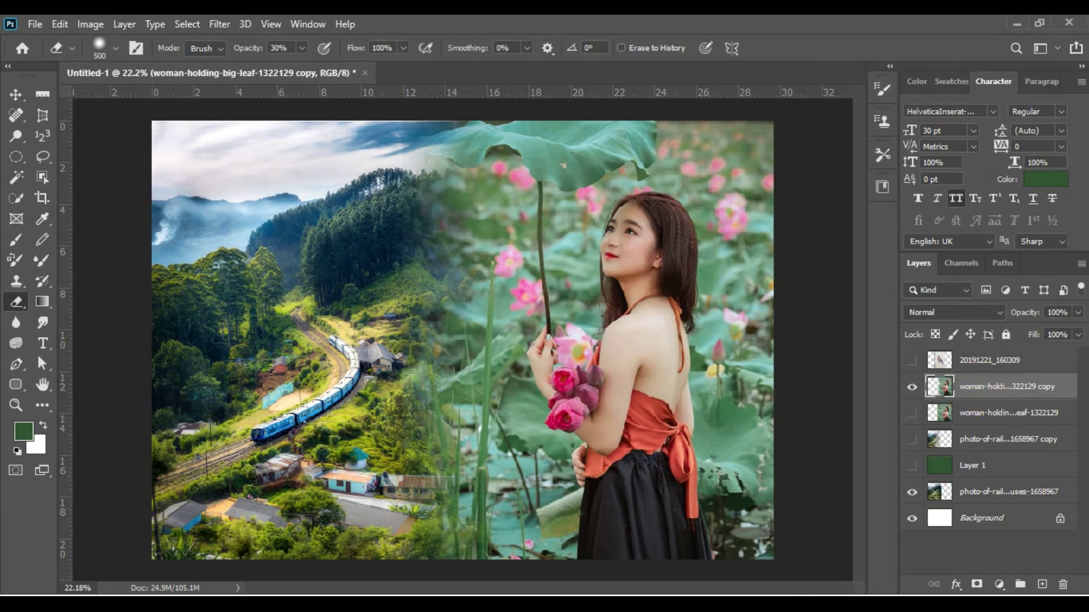
left_click(1042, 584)
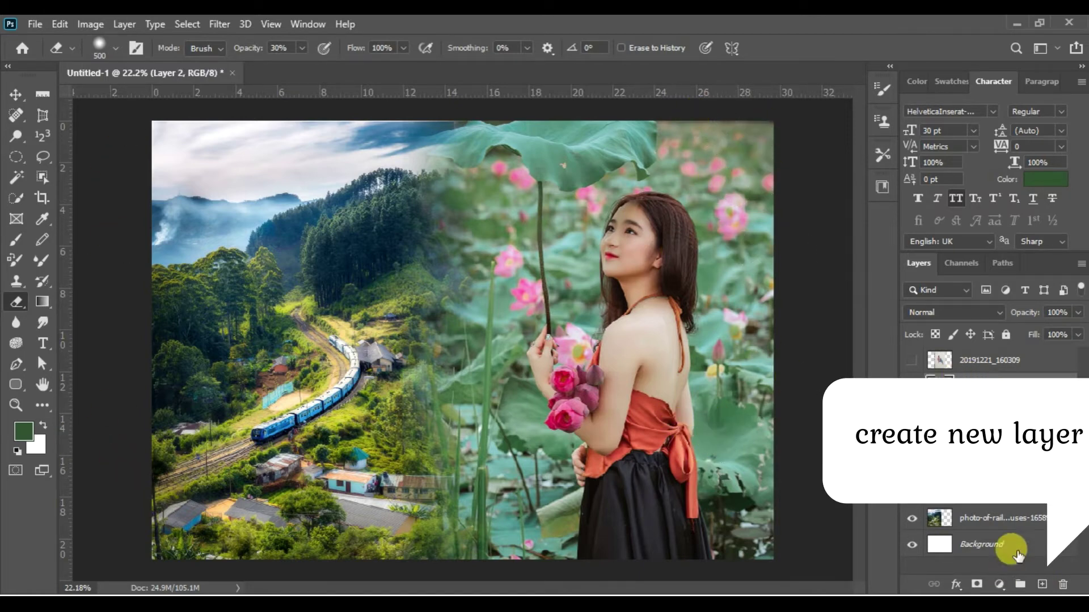
Set the foreground colour to a darker green and make Layer 2 visible
left_click(24, 438)
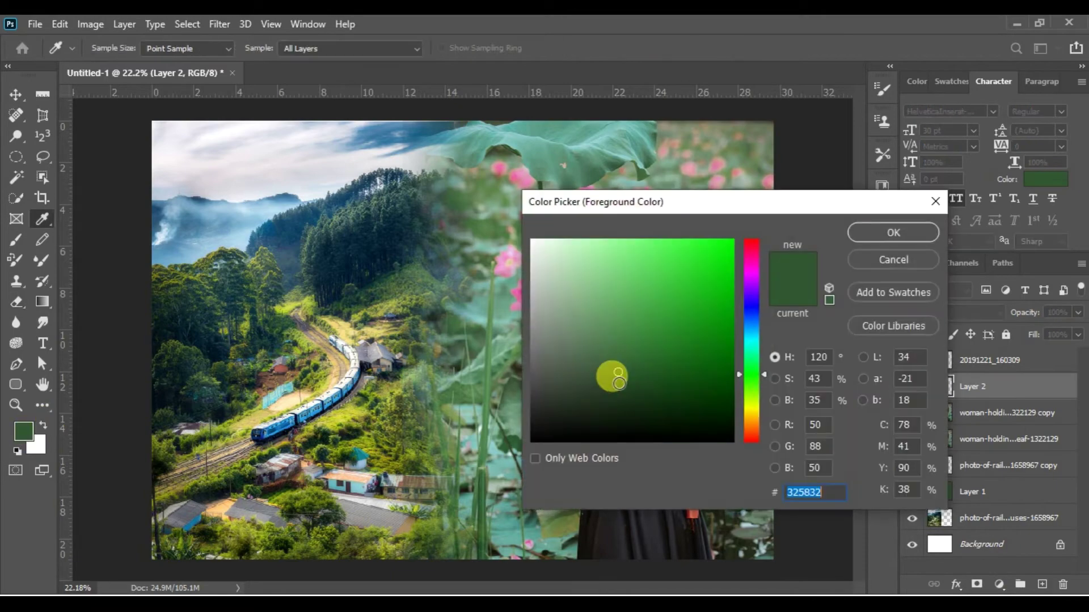
left_click(613, 395)
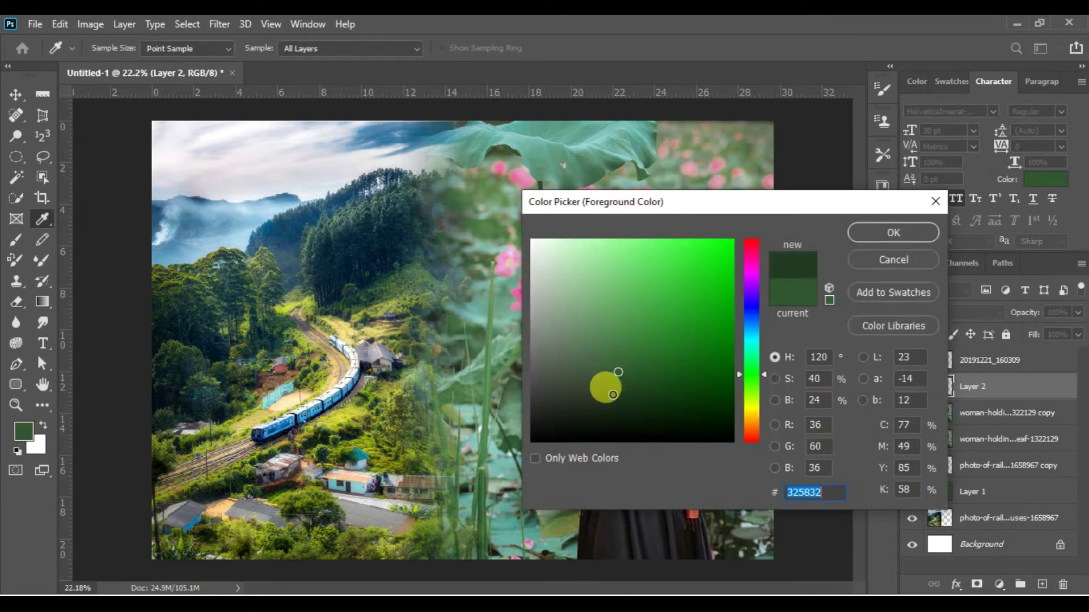
left_click(880, 232)
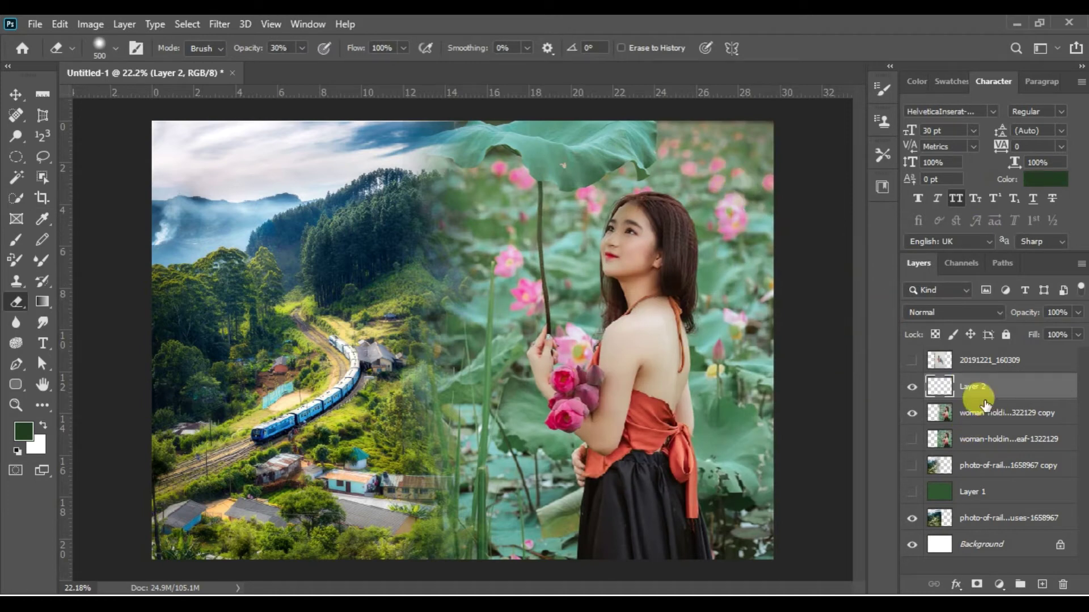
left_click(912, 387)
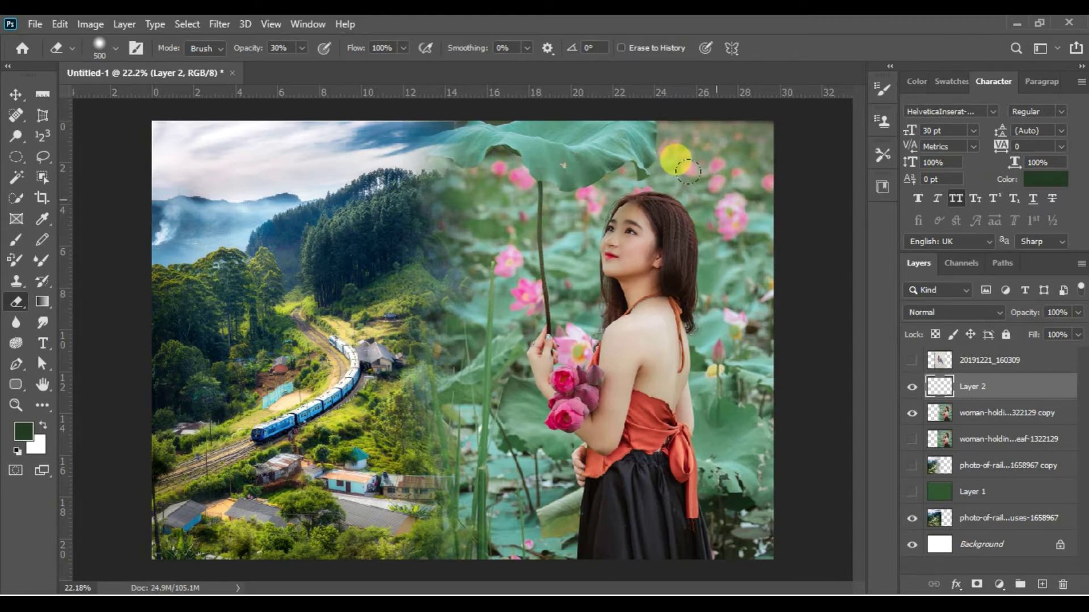
Brush dark green down the photo's right edge, then at 20% around her back and lotus stems
key("b")
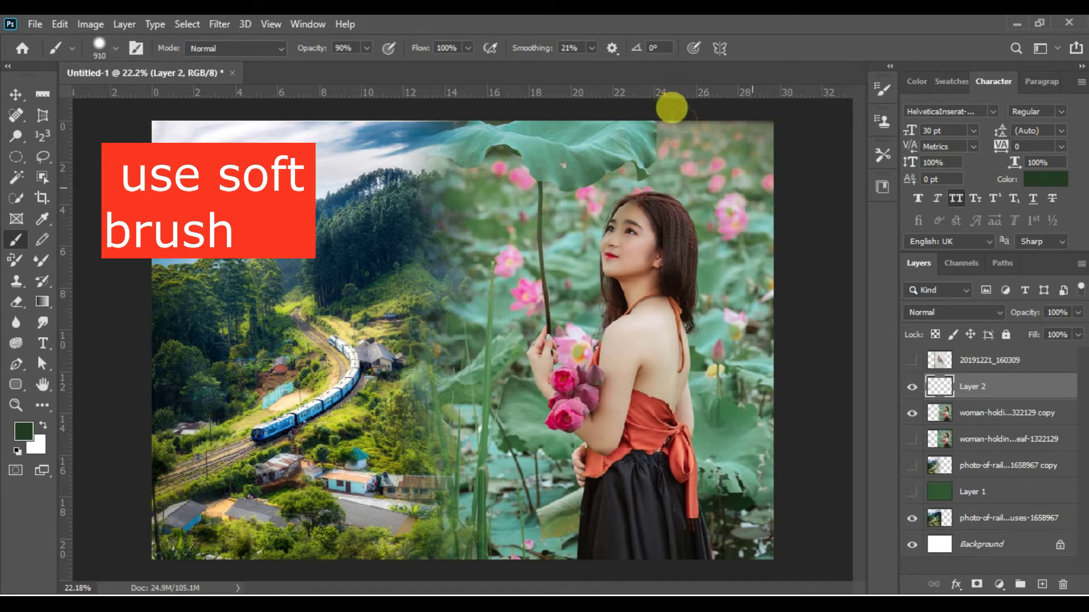
left_click_drag(674, 108, 675, 108)
mouse_move(690, 152)
left_mouse_down()
mouse_move(707, 267)
mouse_move(697, 360)
mouse_move(673, 435)
mouse_move(619, 449)
mouse_move(661, 359)
left_mouse_up()
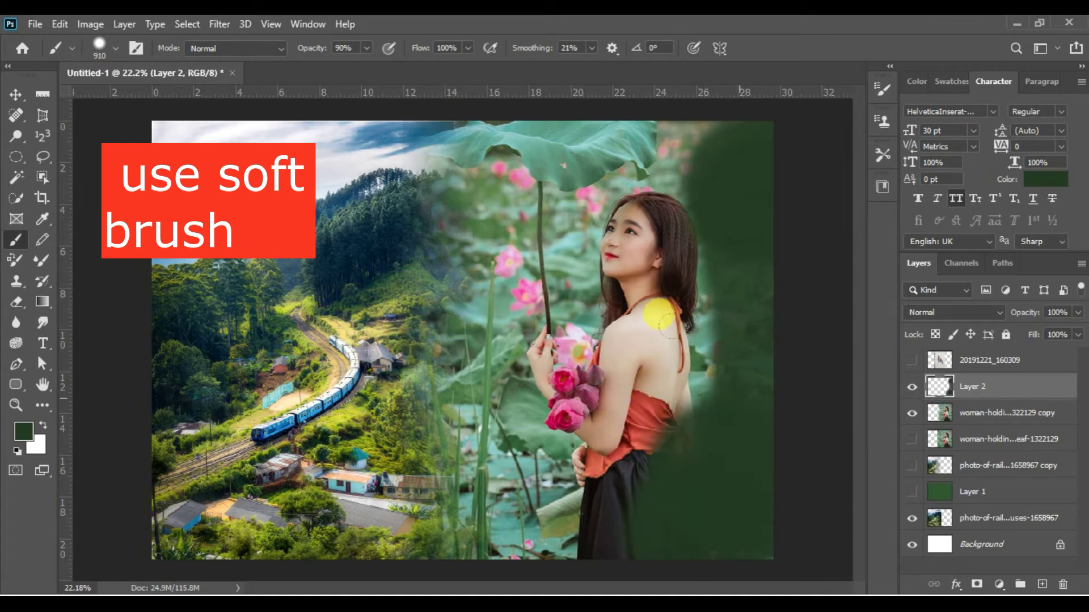
key("2")
mouse_move(640, 285)
left_mouse_down()
mouse_move(647, 264)
mouse_move(636, 98)
mouse_move(628, 82)
mouse_move(593, 80)
mouse_move(622, 84)
mouse_move(635, 109)
mouse_move(647, 275)
left_mouse_up()
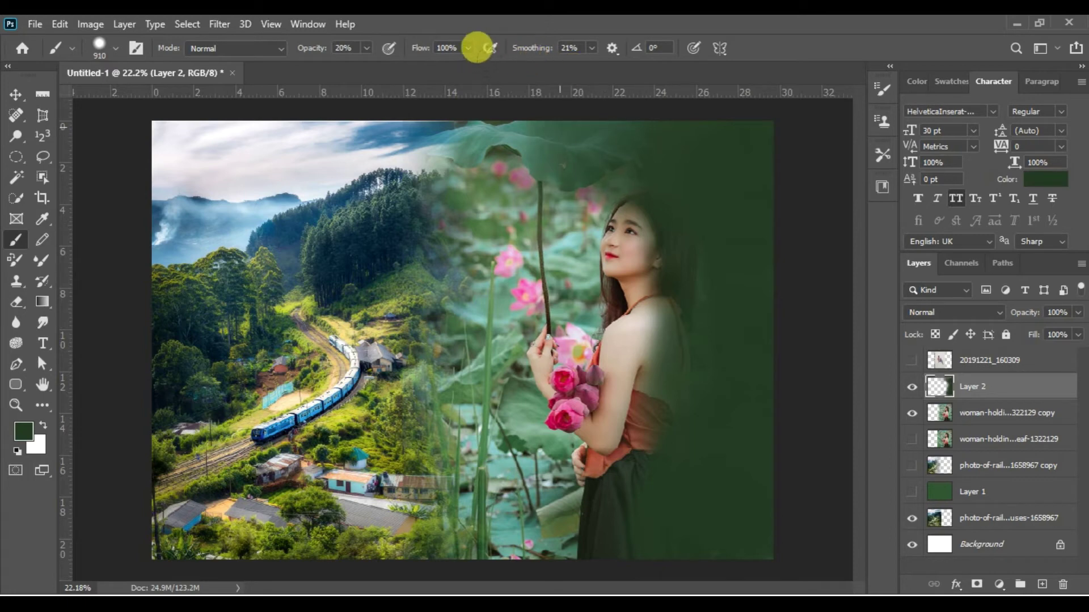
left_click(489, 471)
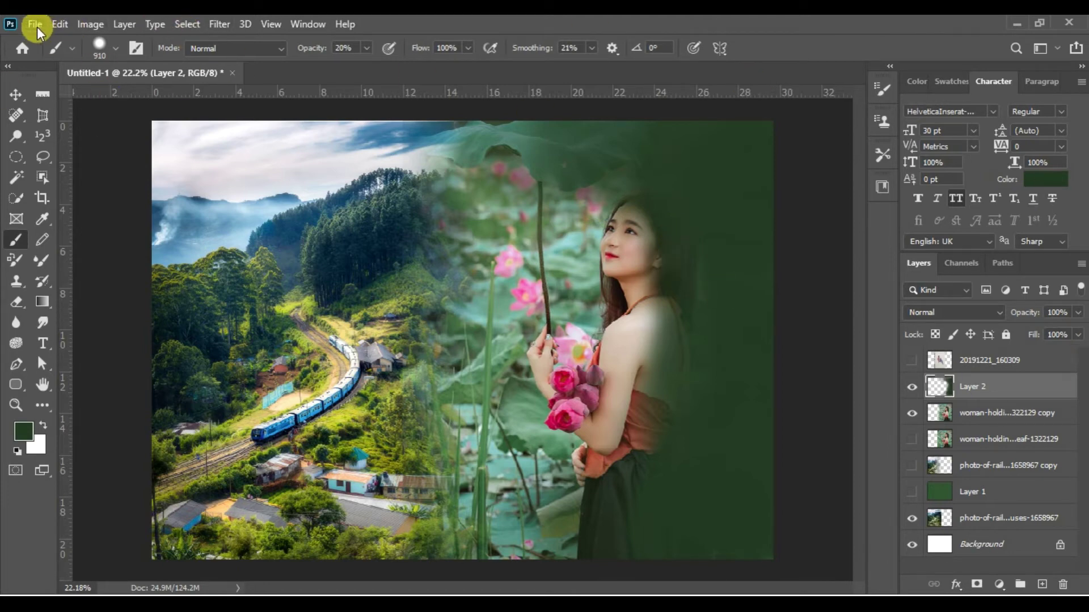
Show the 20191221_160309 sketch layer and make it the active layer
left_click(912, 360)
left_click(989, 360)
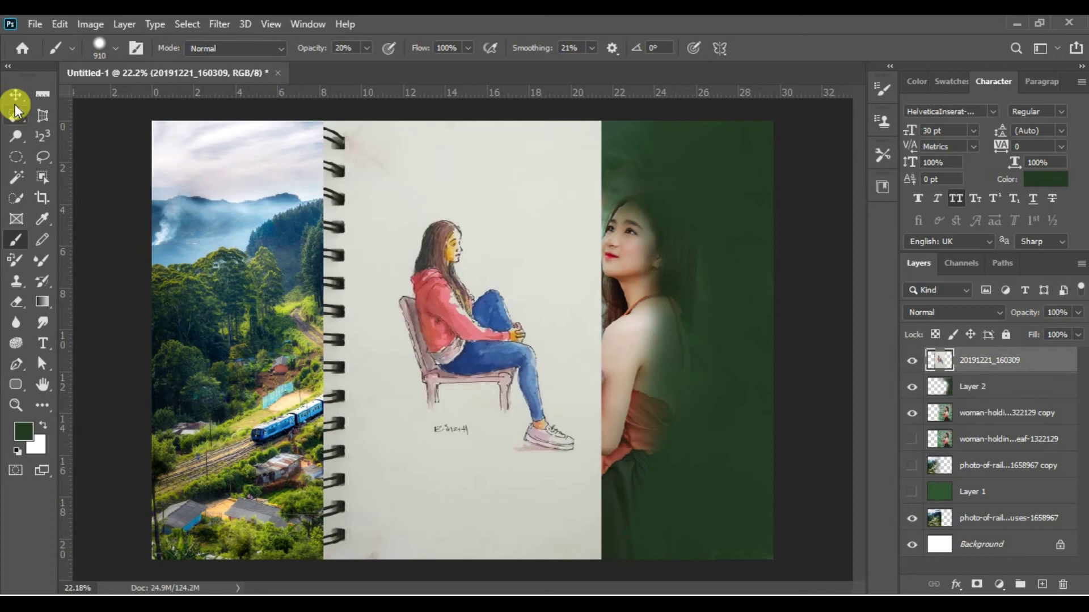
left_click(15, 97)
left_click(85, 24)
mouse_move(92, 63)
left_click(283, 98)
key("Escape")
key("ctrl+l")
key("Escape")
Erase the sketch's notebook background, edges and spiral rings with the Eraser at 60% opacity
key("e")
mouse_move(283, 355)
left_mouse_down()
mouse_move(562, 520)
mouse_move(280, 475)
mouse_move(320, 108)
mouse_move(257, 171)
mouse_move(570, 278)
mouse_move(289, 438)
mouse_move(431, 469)
mouse_move(563, 175)
left_mouse_up()
left_click_drag(569, 111, 573, 360)
left_click_drag(302, 47, 291, 53)
mouse_move(574, 148)
left_mouse_down()
mouse_move(598, 459)
mouse_move(573, 490)
left_mouse_up()
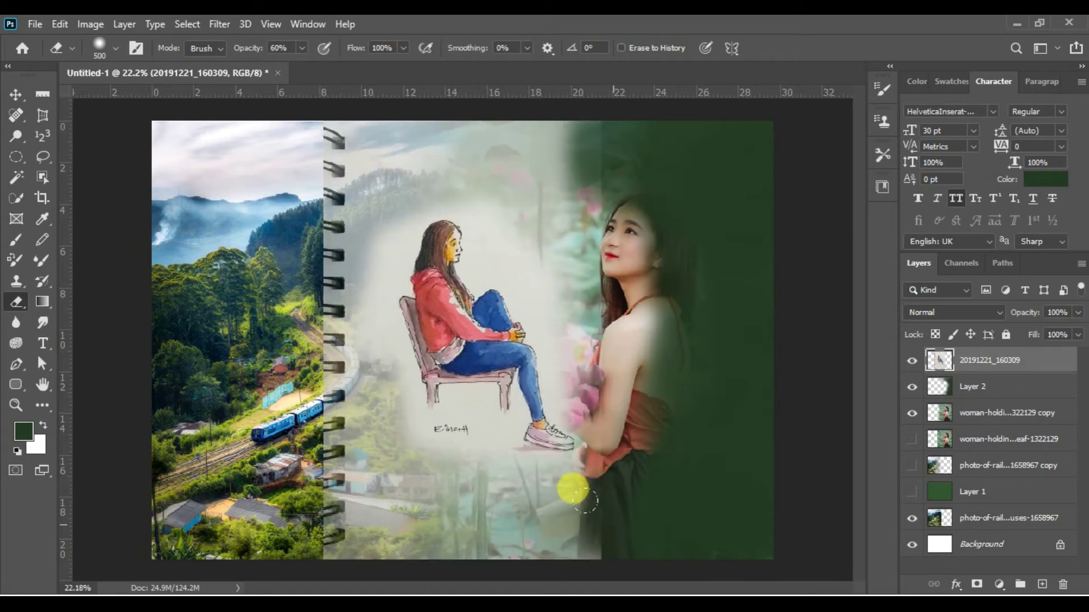
mouse_move(284, 85)
left_mouse_down()
mouse_move(311, 208)
mouse_move(255, 307)
mouse_move(281, 422)
left_mouse_up()
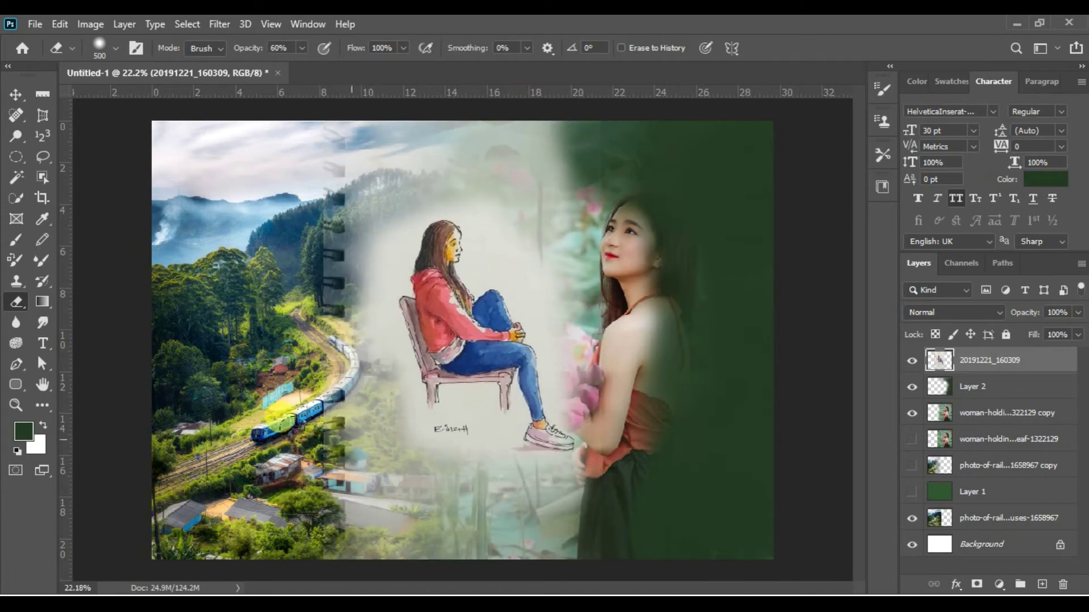
left_click_drag(340, 283, 522, 491)
At 20% eraser opacity, fade the sketch beside the girl's head and over the woman
key("2")
mouse_move(512, 246)
left_mouse_down()
mouse_move(377, 283)
mouse_move(517, 440)
mouse_move(482, 238)
mouse_move(448, 142)
left_mouse_up()
left_click_drag(448, 142, 546, 503)
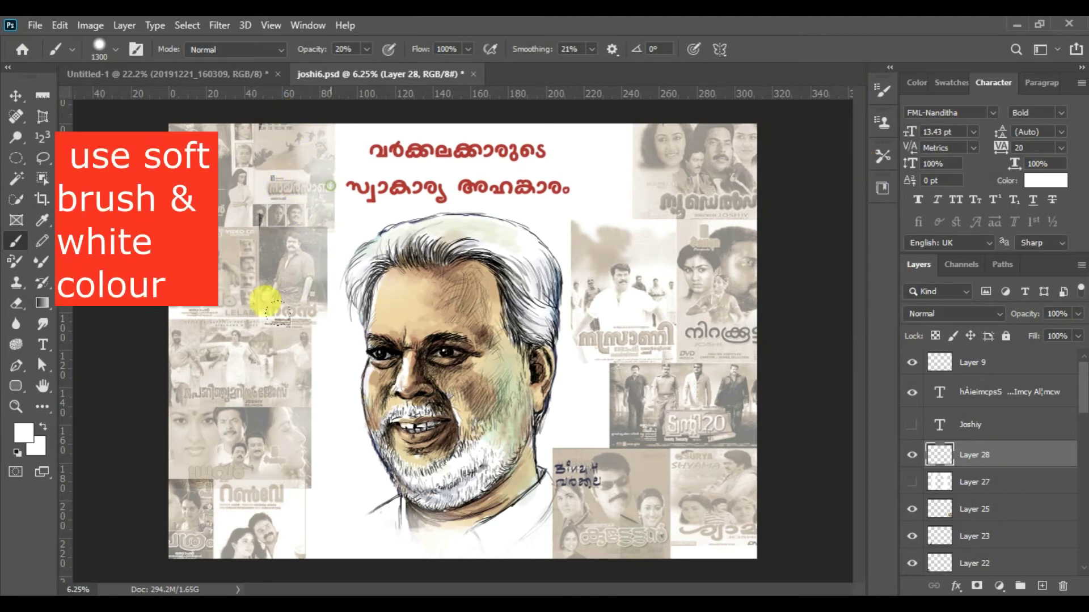
Paint soft white over the left and right poster strips with a 1400–1600 px brush at 20–60% opacity
key("]")
mouse_move(287, 273)
left_mouse_down()
mouse_move(309, 209)
mouse_move(311, 139)
left_mouse_up()
key("6")
key("]")
mouse_move(530, 508)
left_mouse_down()
mouse_move(594, 138)
mouse_move(601, 510)
left_mouse_up()
left_click_drag(272, 318, 243, 214)
key("3")
key("]")
mouse_move(640, 119)
left_mouse_down()
mouse_move(211, 223)
mouse_move(329, 493)
left_mouse_up()
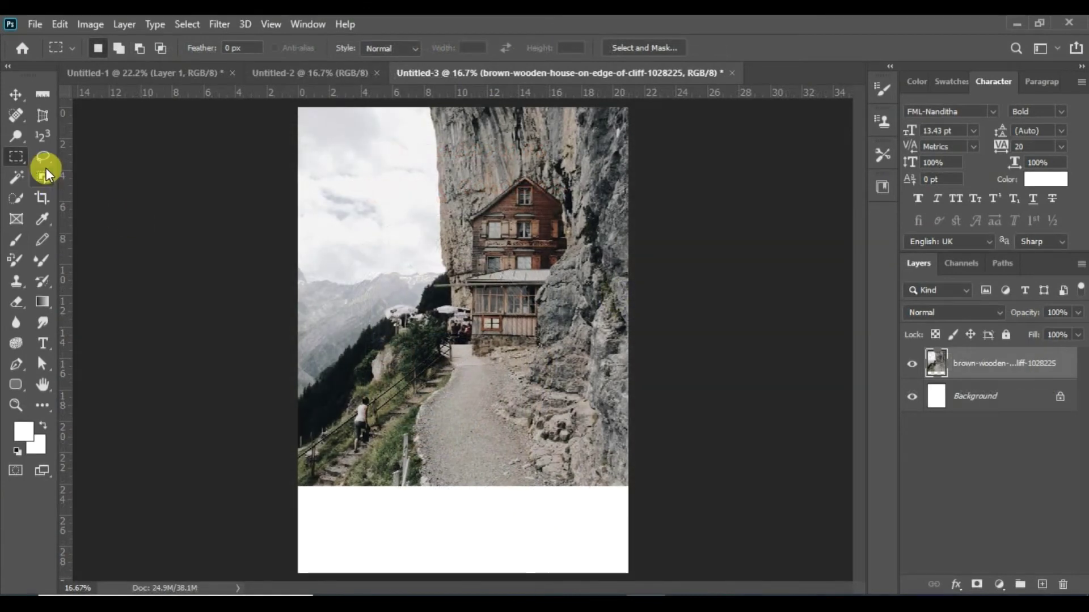
Marquee the photo's bottom strip, feather it 200 px, delete twice to fade to white, and deselect
right_click(15, 164)
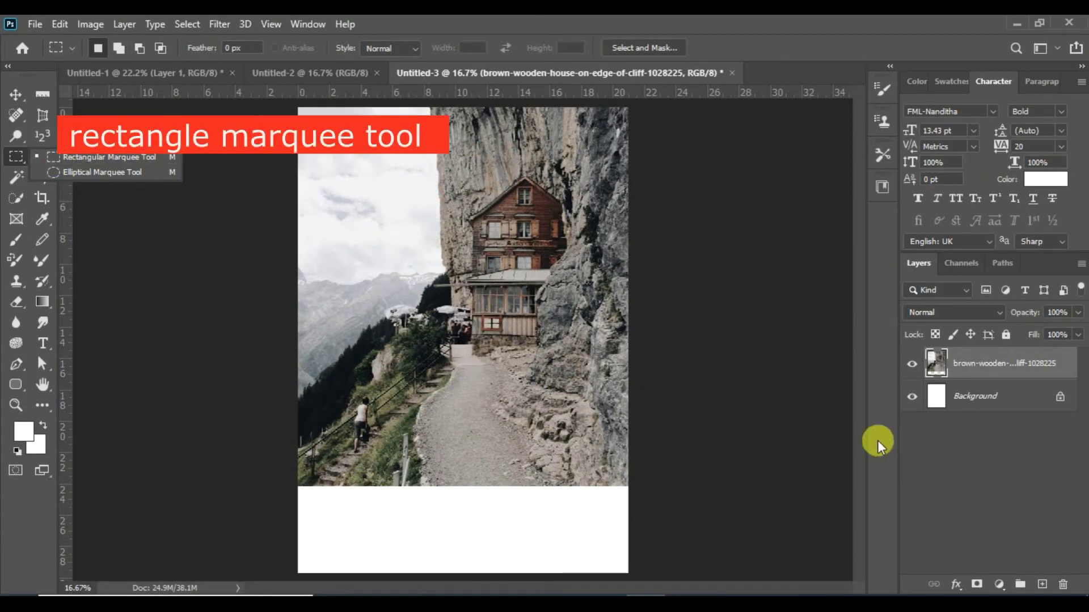
left_click_drag(294, 453, 651, 584)
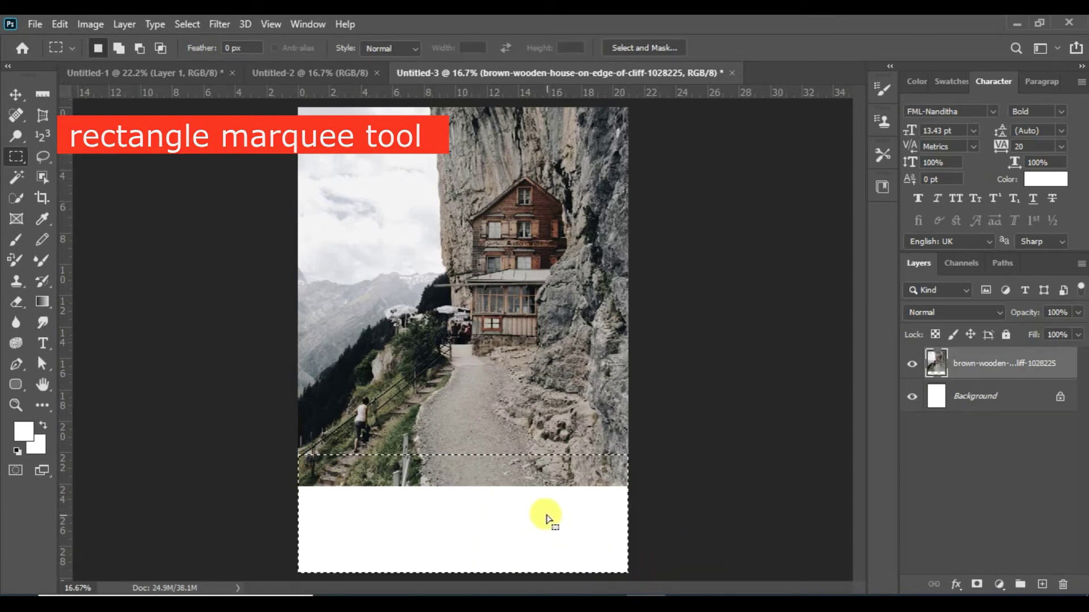
right_click(414, 464)
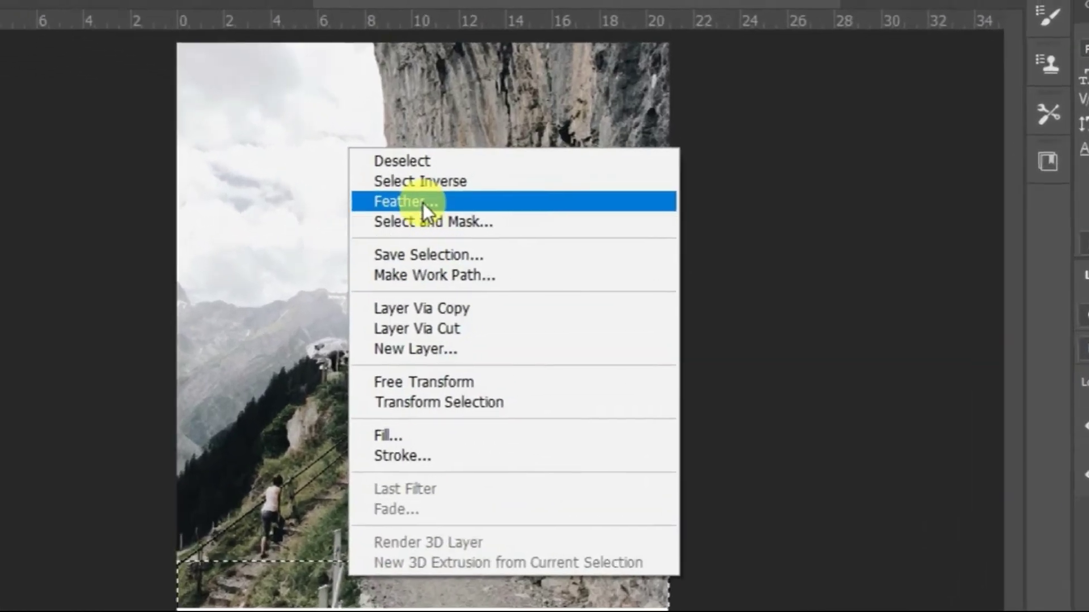
left_click(462, 209)
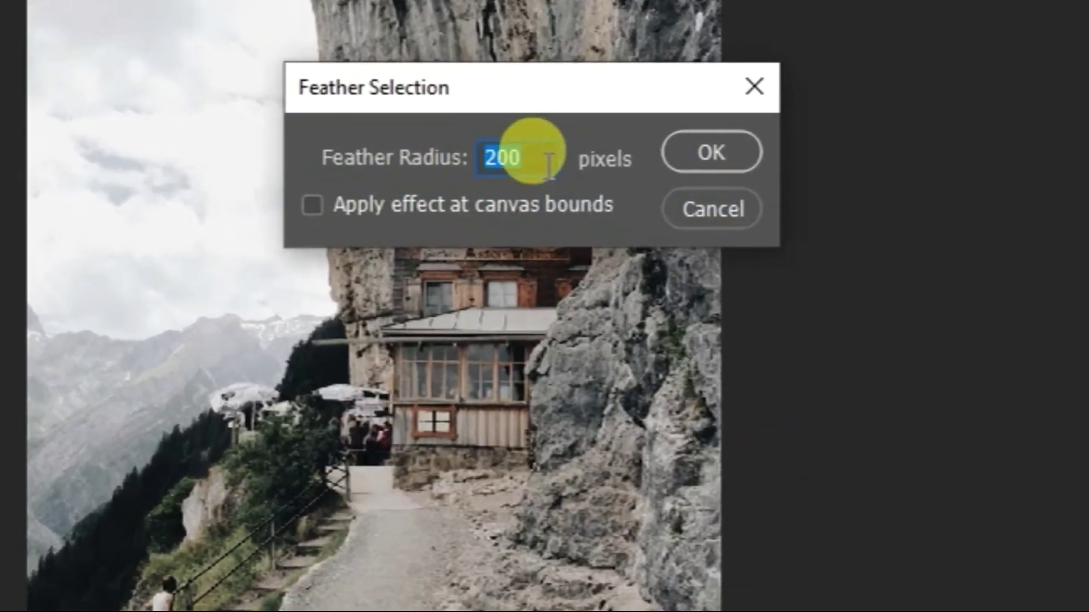
left_click(720, 157)
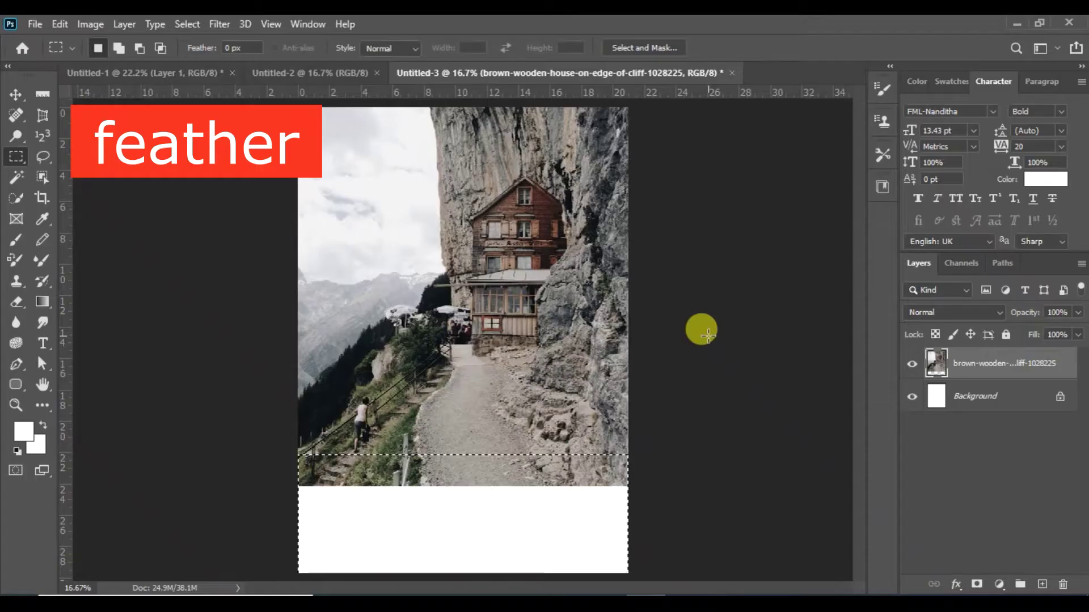
key("Delete")
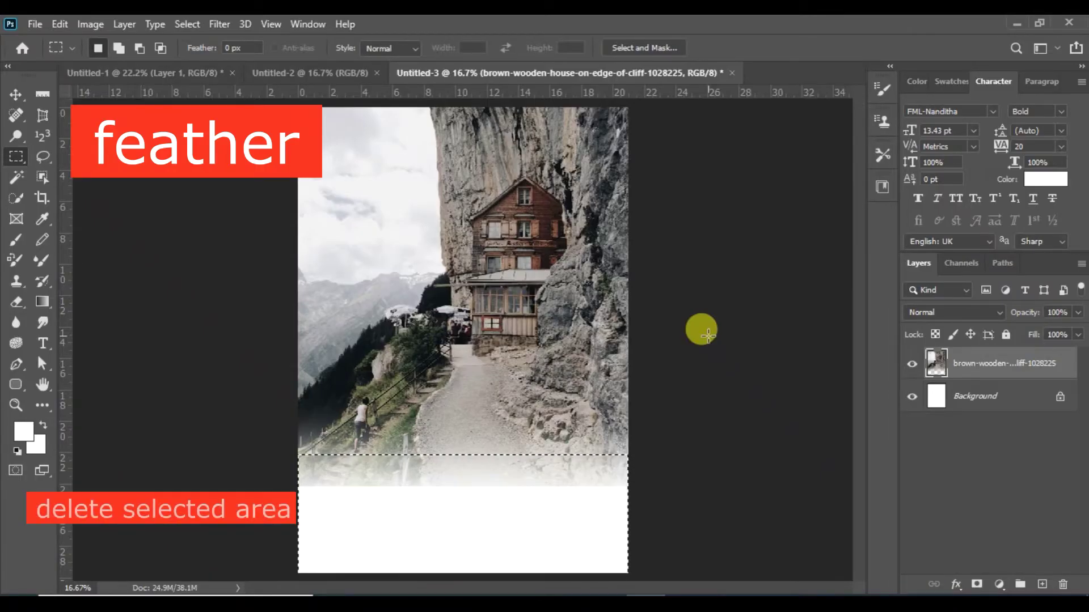
key("Delete")
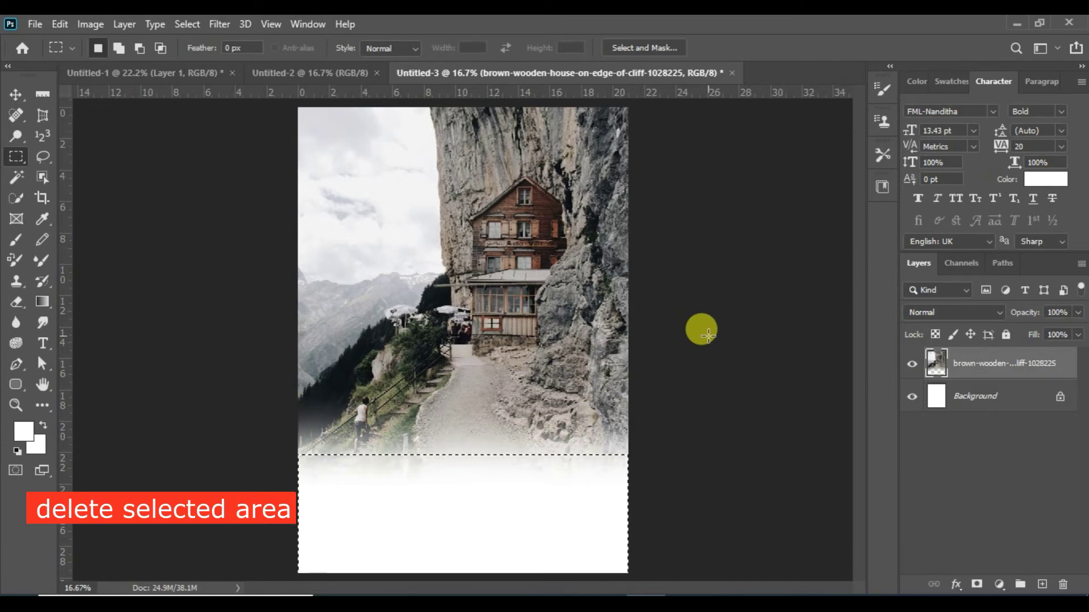
key("ctrl+d")
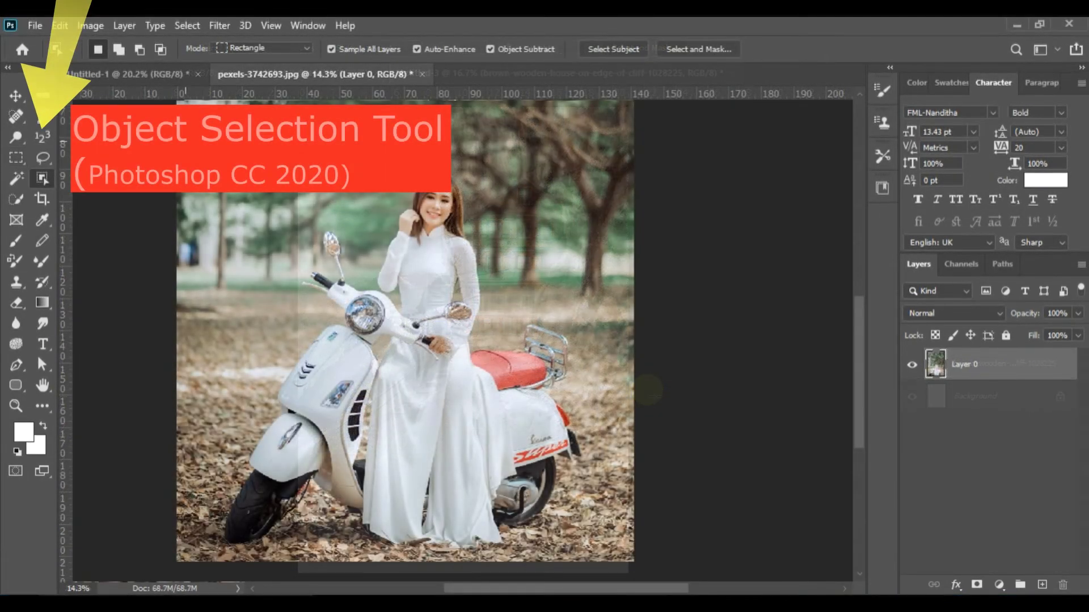
Box-select the woman and scooter, then feather the selection by 3 pixels
left_click_drag(191, 141, 583, 552)
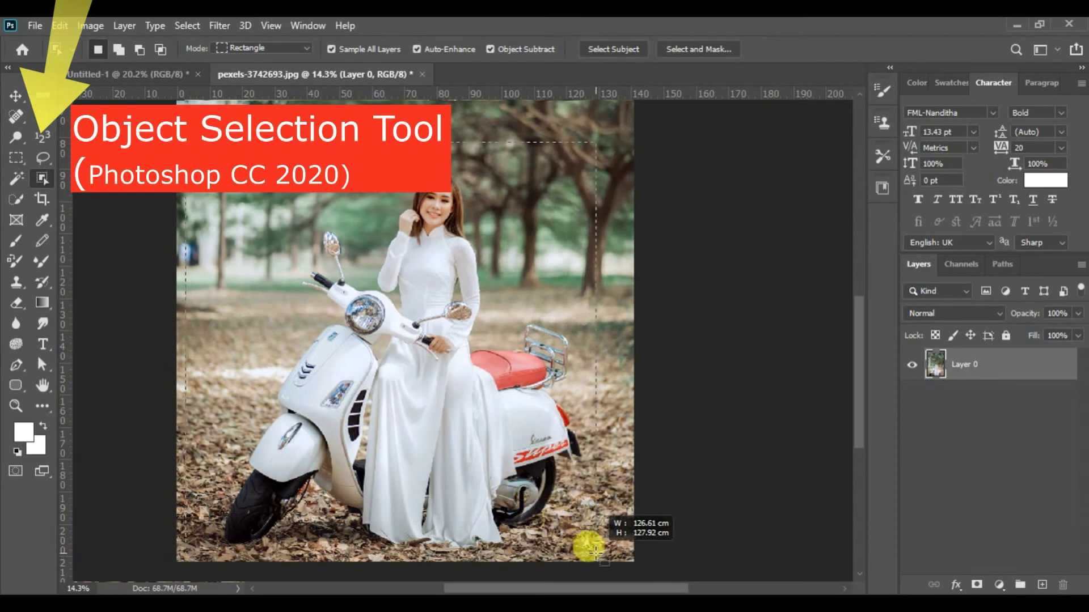
left_click_drag(592, 530, 583, 522)
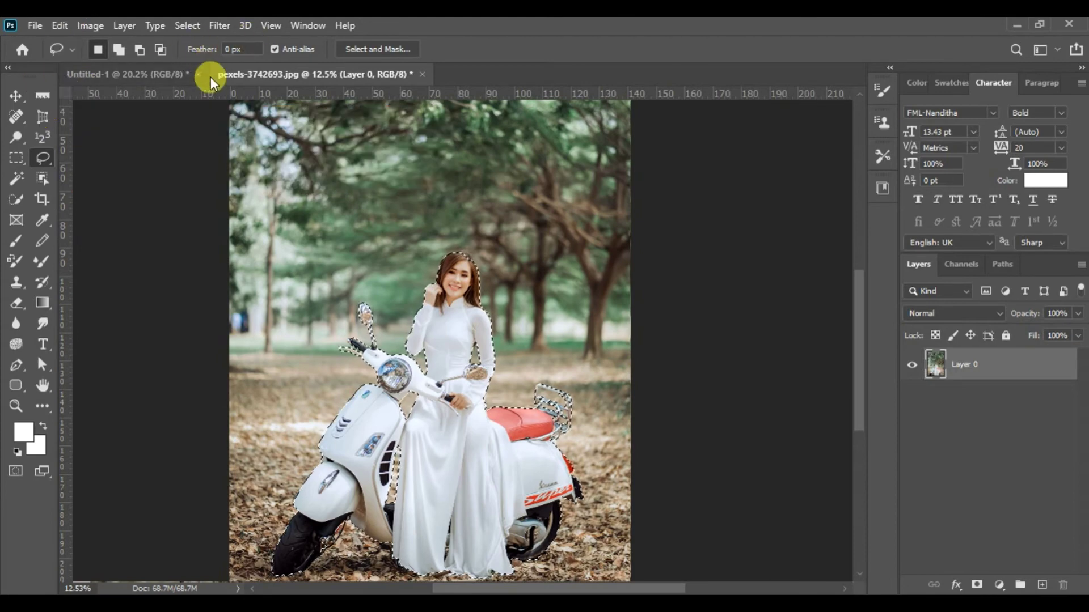
right_click(448, 321)
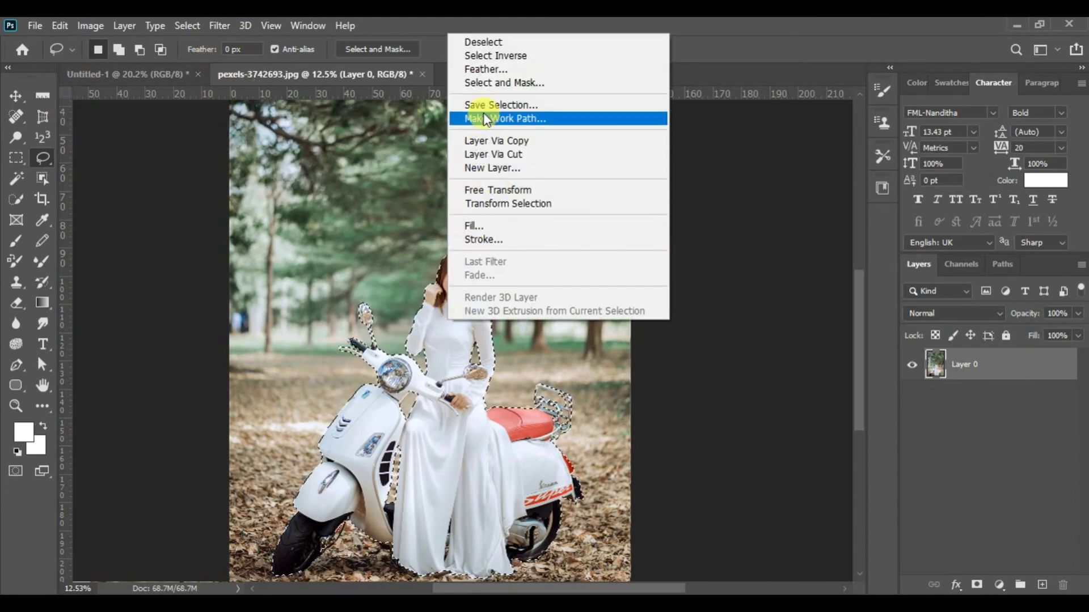
left_click(515, 69)
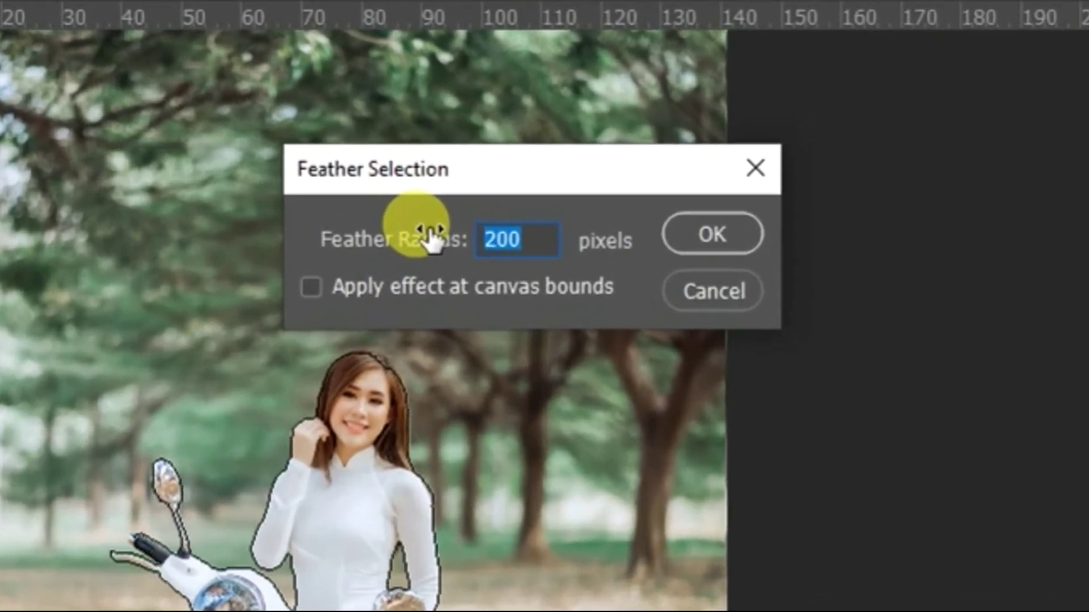
type("3")
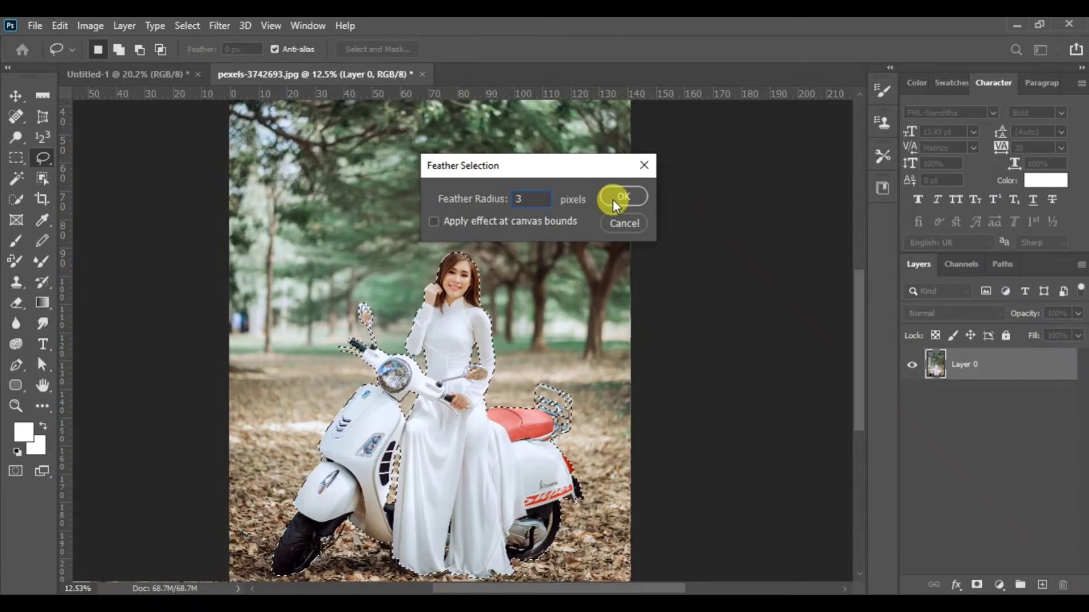
left_click(692, 241)
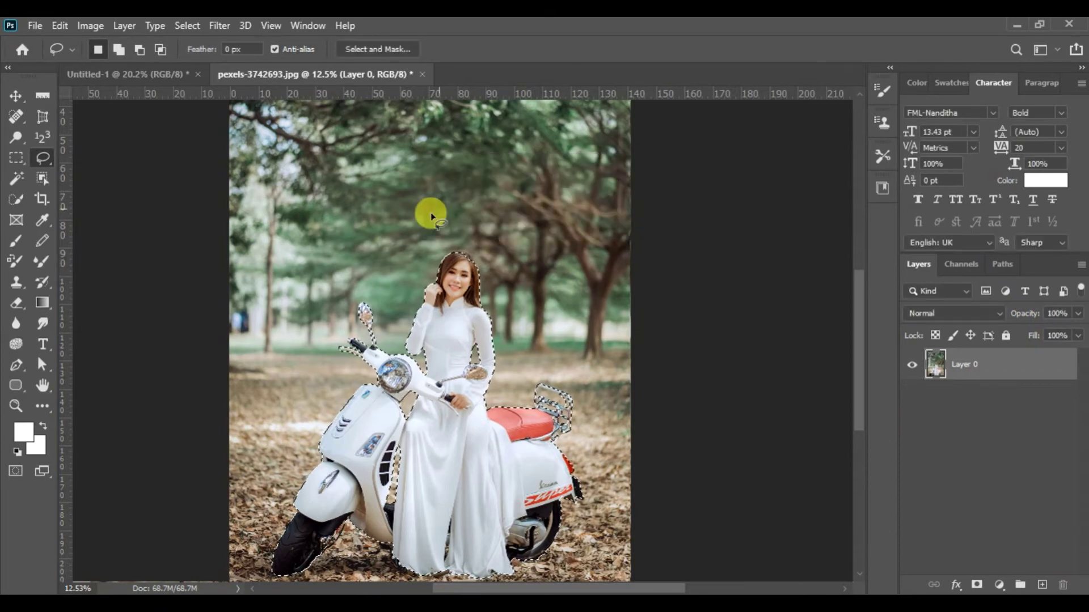
Desaturate the selected woman and scooter, then undo it to restore their colour and the selection
left_click(90, 29)
mouse_move(109, 70)
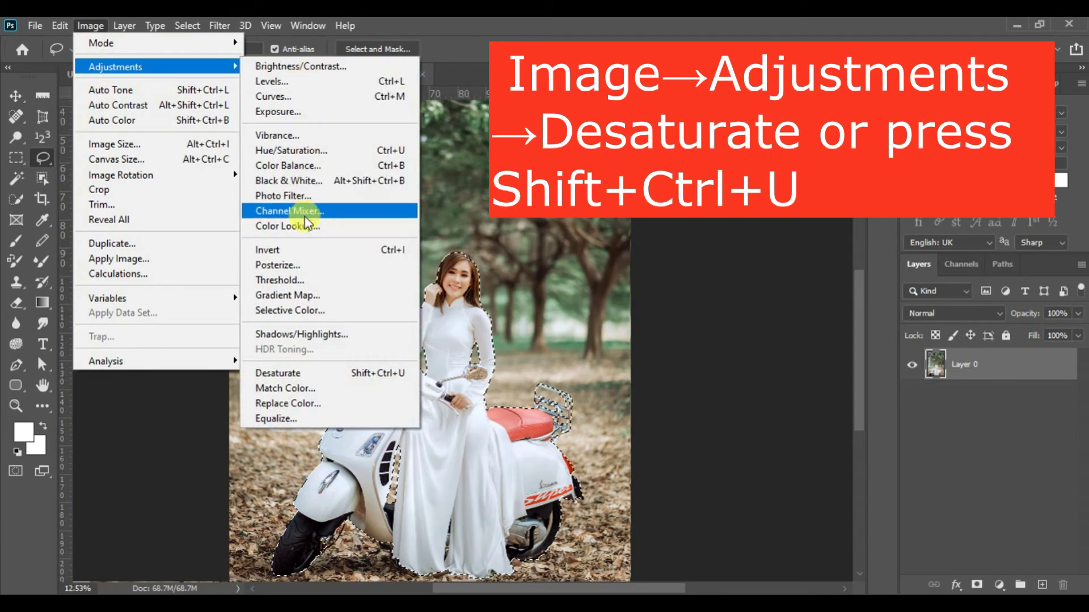
left_click(291, 377)
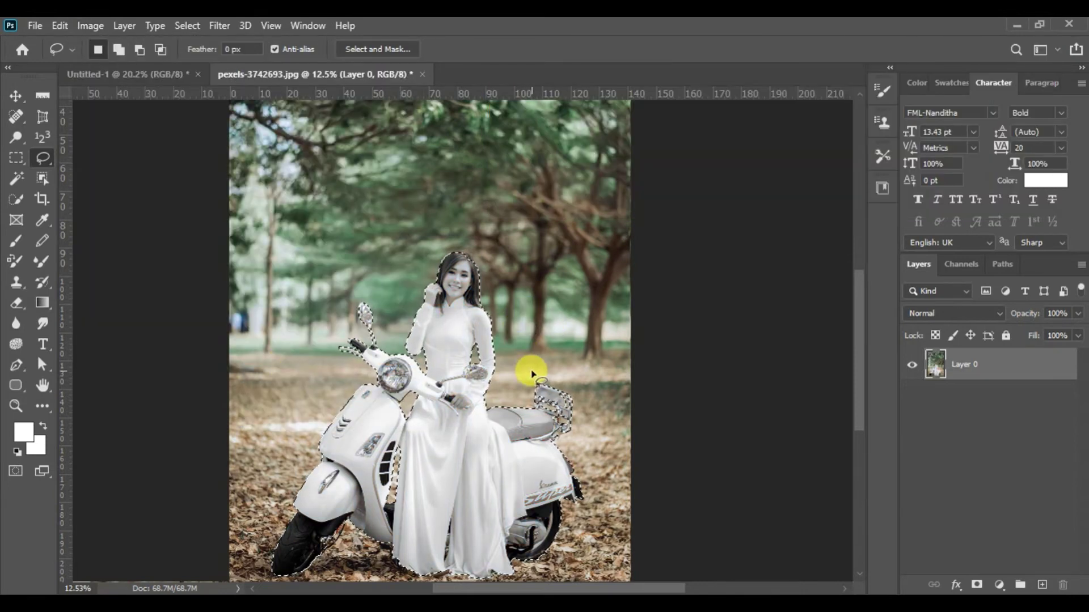
key("ctrl+d")
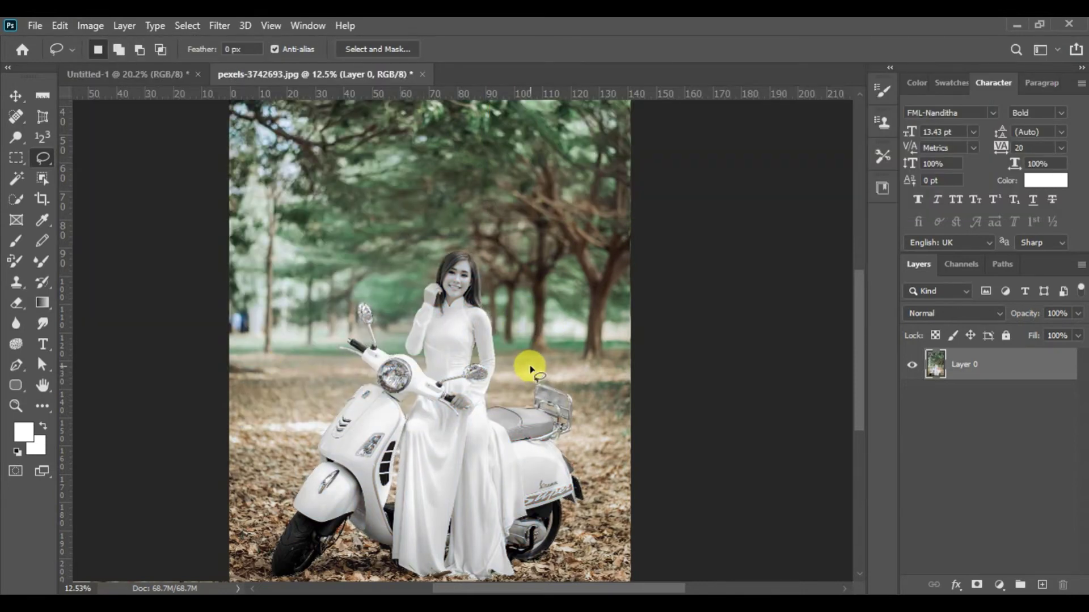
key("ctrl+z")
key("ctrl+z")
Invert the selection, desaturate the forest background, and deselect
left_click(185, 25)
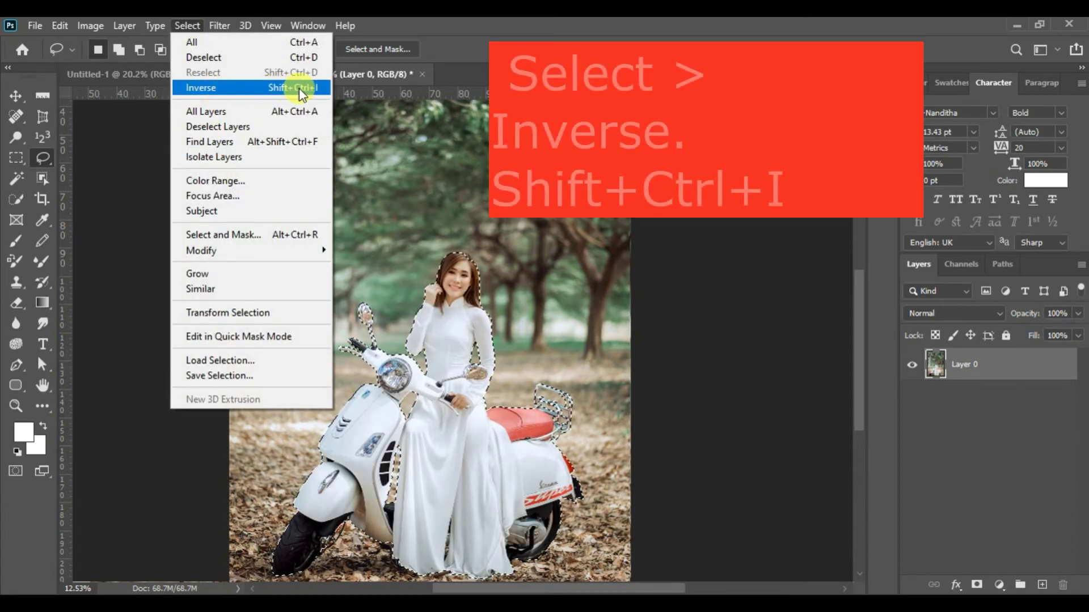
left_click(298, 88)
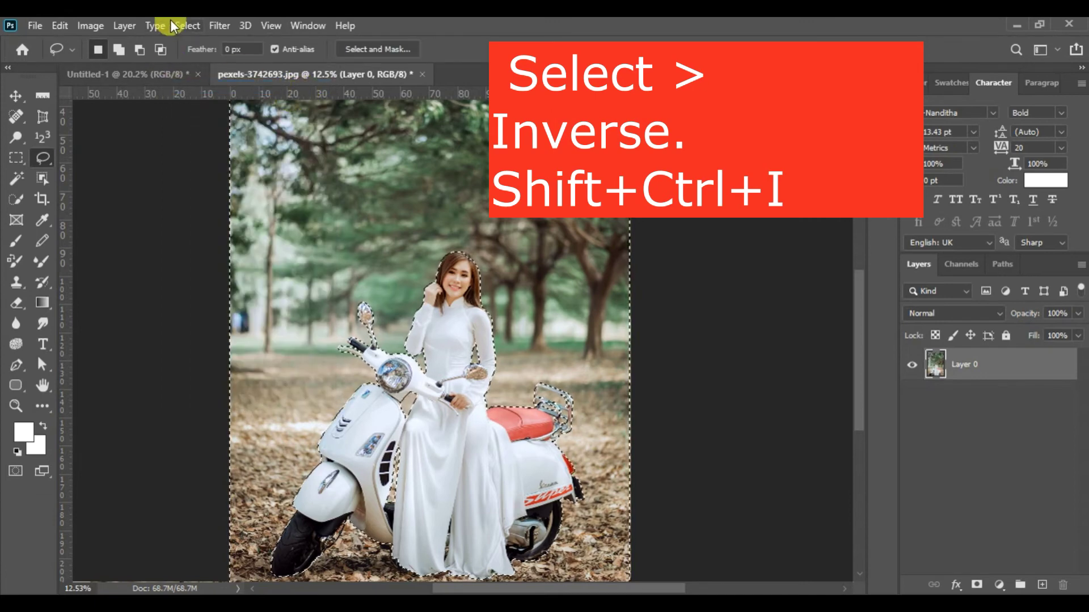
left_click(91, 26)
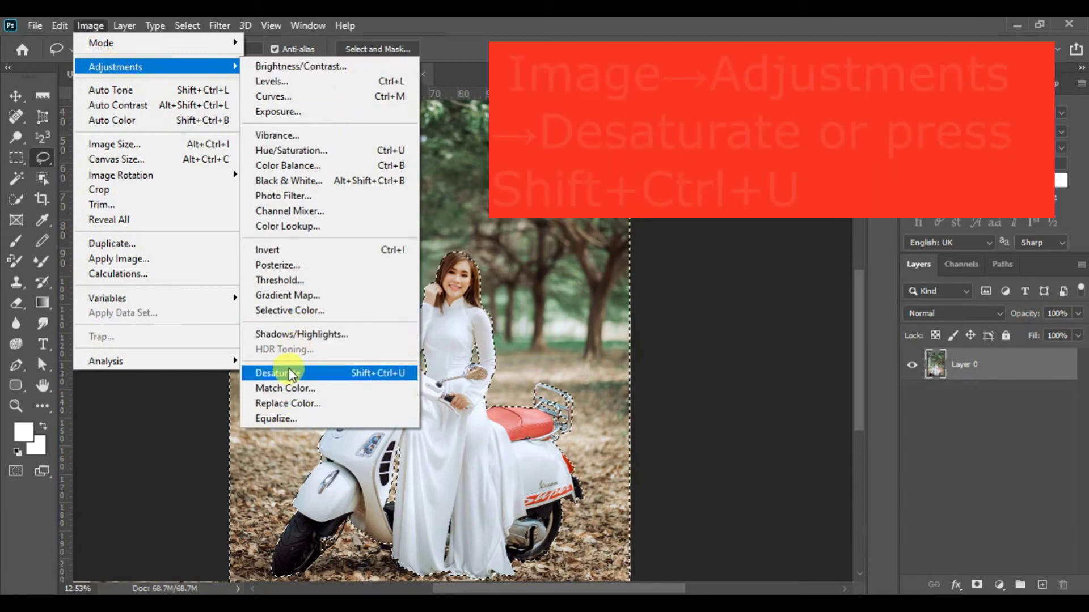
left_click(292, 374)
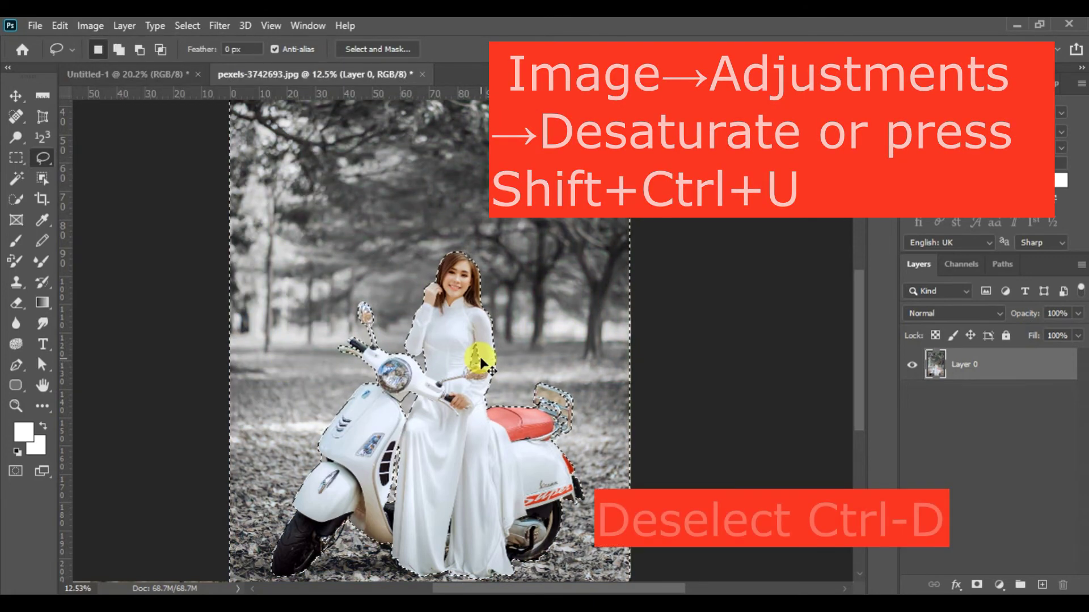
key("ctrl+d")
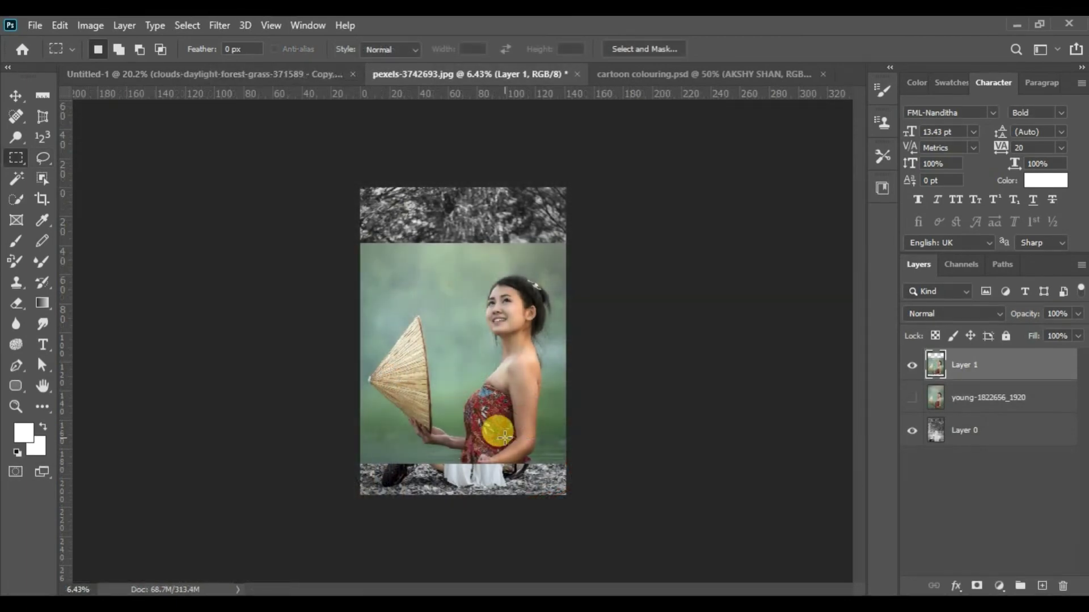
Drag a rectangle-mode Object Selection box around the woman with the conical hat
scroll(504, 436, "up", 1)
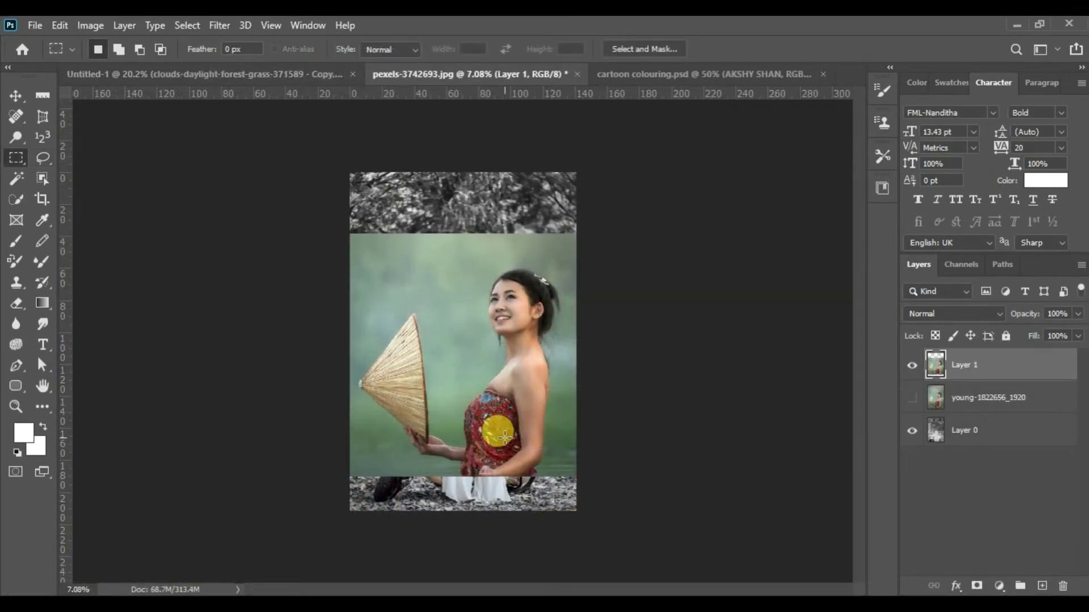
scroll(504, 436, "up", 1)
scroll(504, 436, "up", 1)
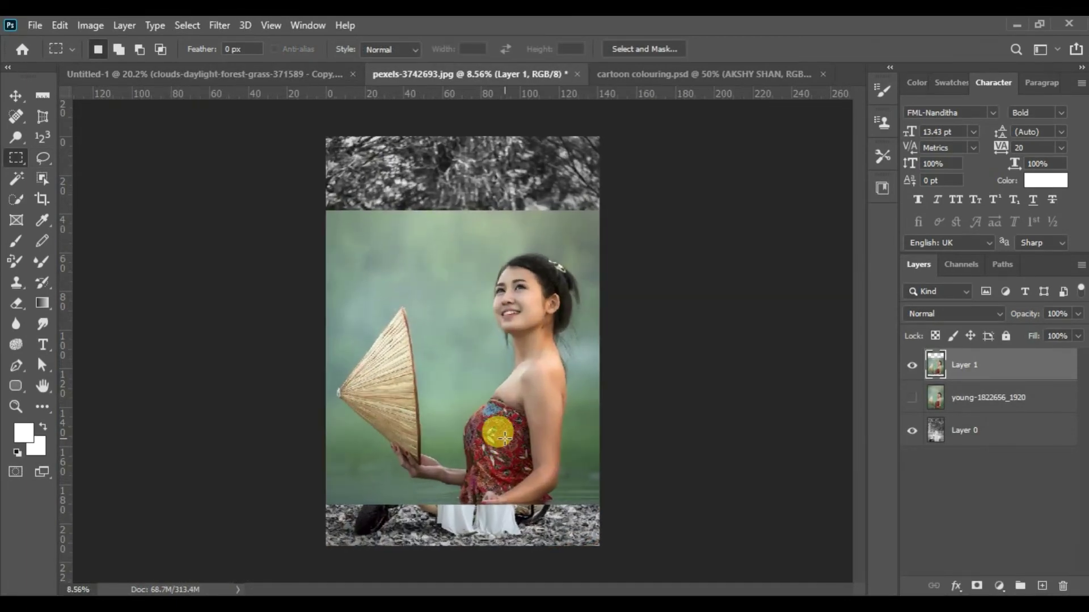
scroll(504, 437, "up", 1)
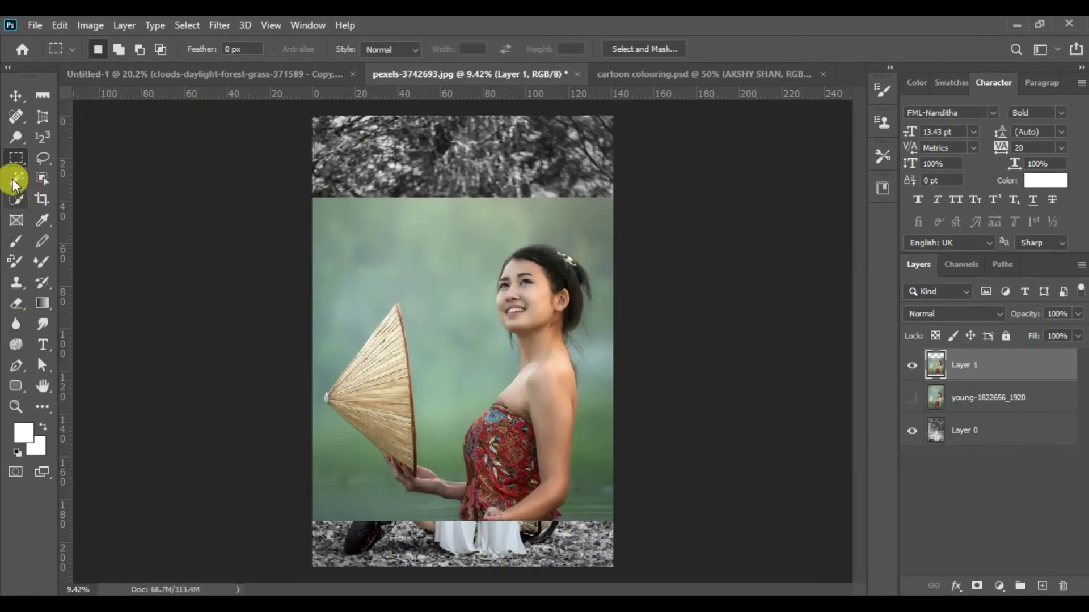
left_click(43, 181)
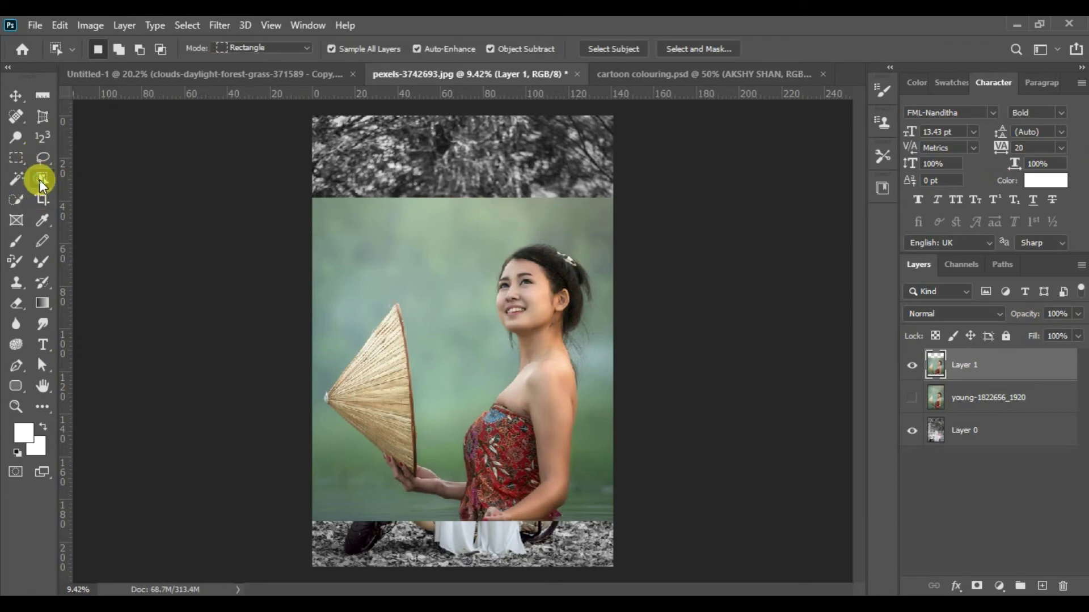
left_click_drag(322, 220, 589, 521)
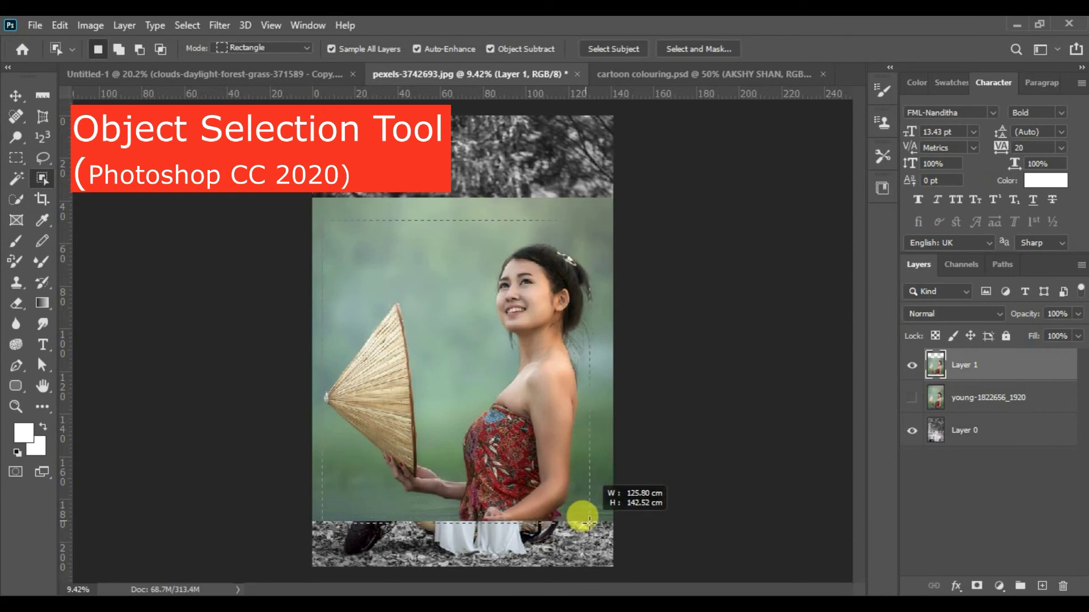
left_click_drag(602, 518, 603, 516)
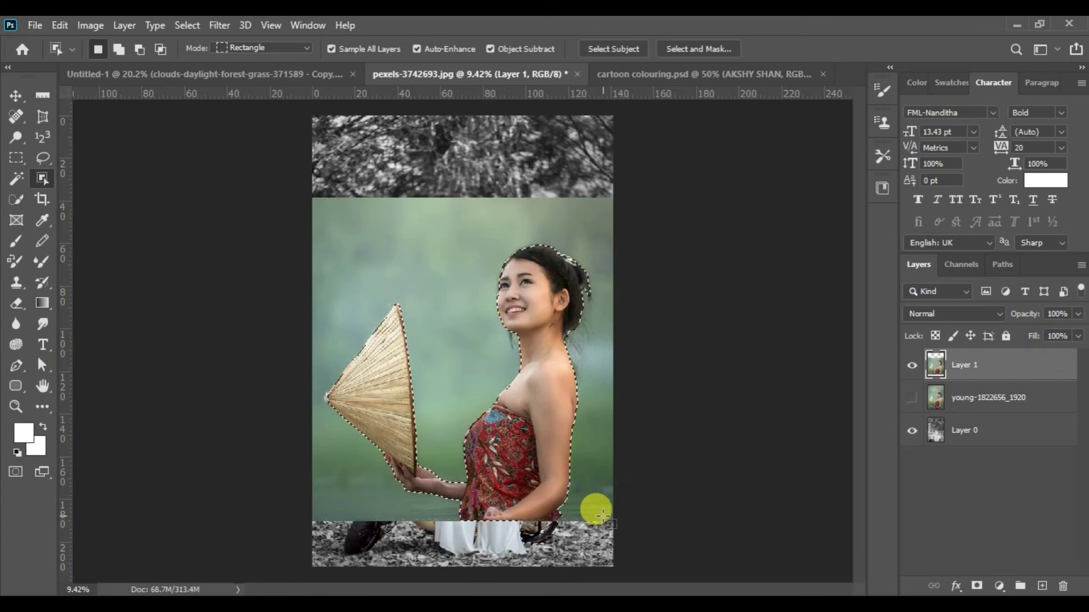
right_click(519, 293)
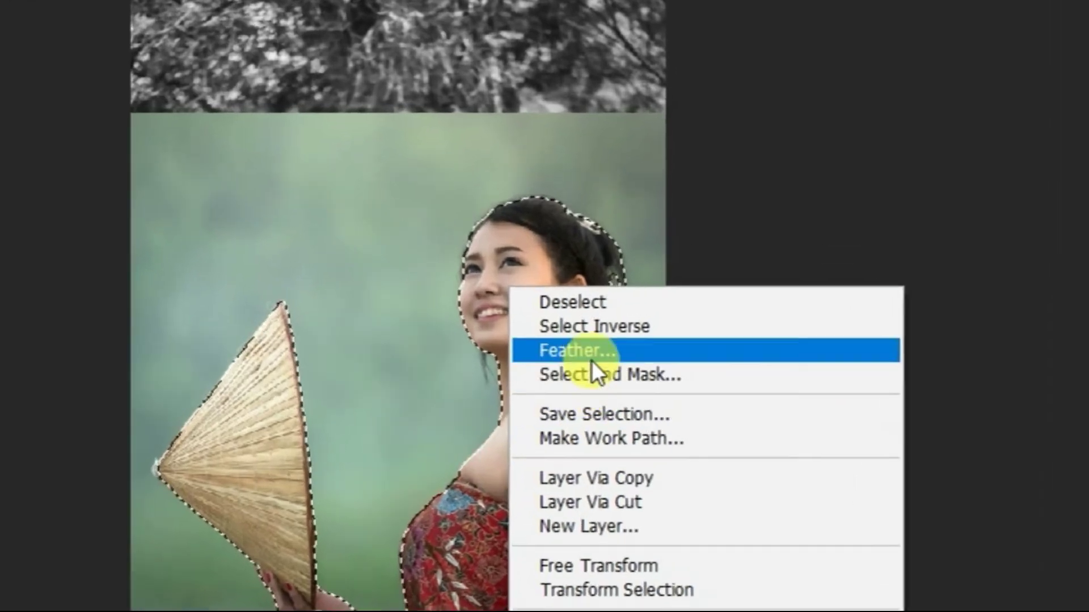
Feather the selection 4 px, invert it, delete the green backdrop, and deselect
left_click(594, 357)
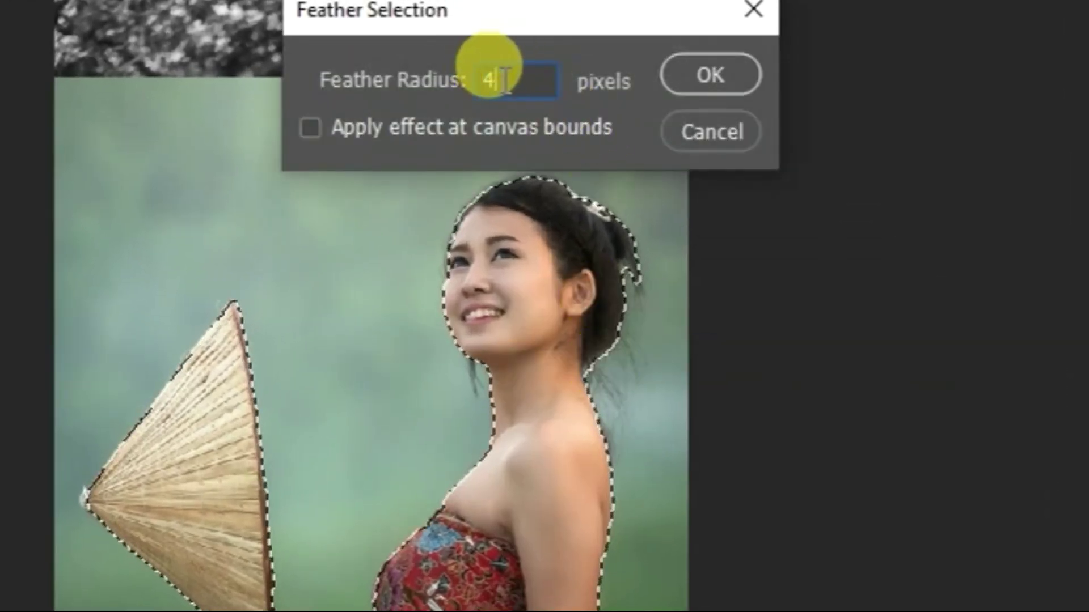
left_click(693, 75)
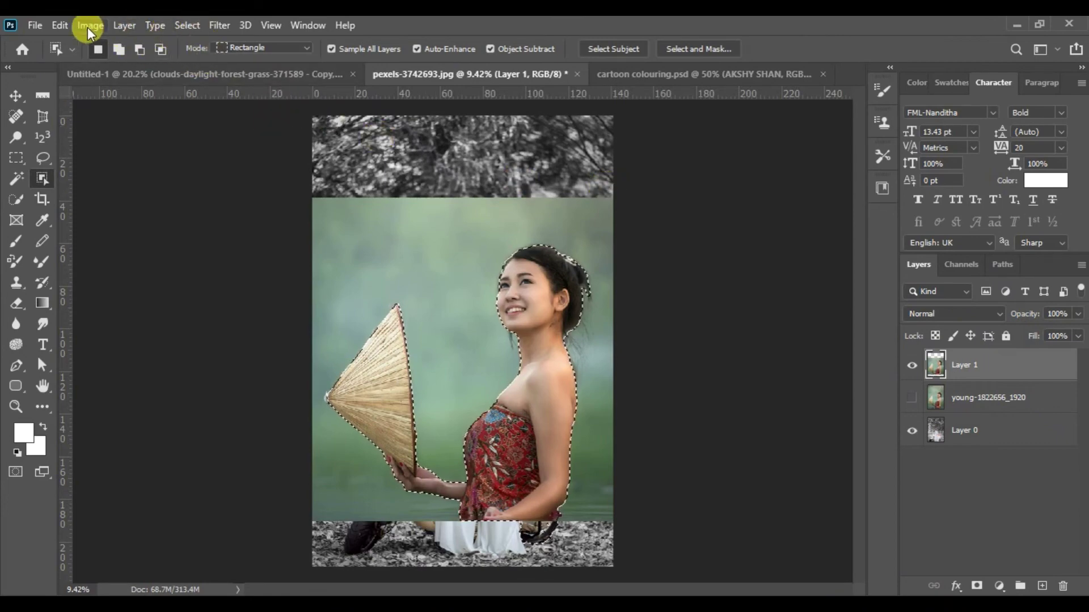
left_click(186, 26)
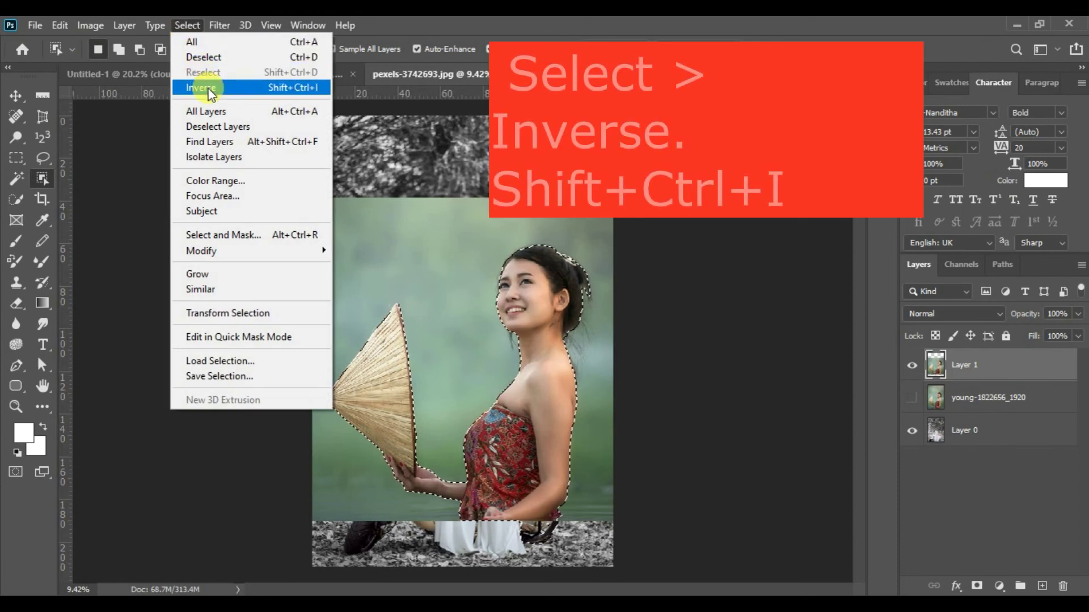
left_click(209, 90)
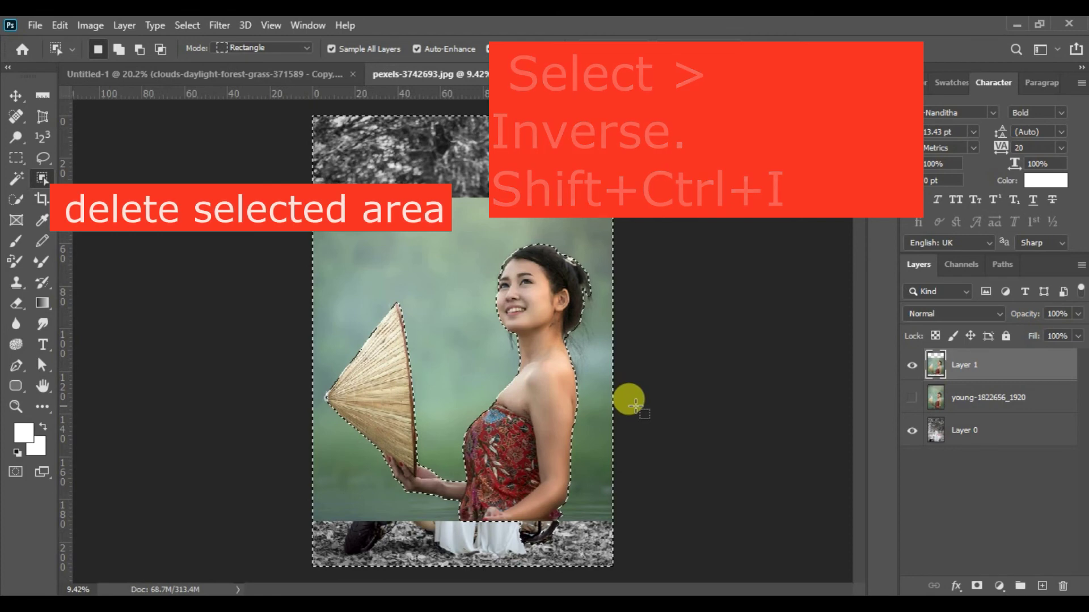
key("Delete")
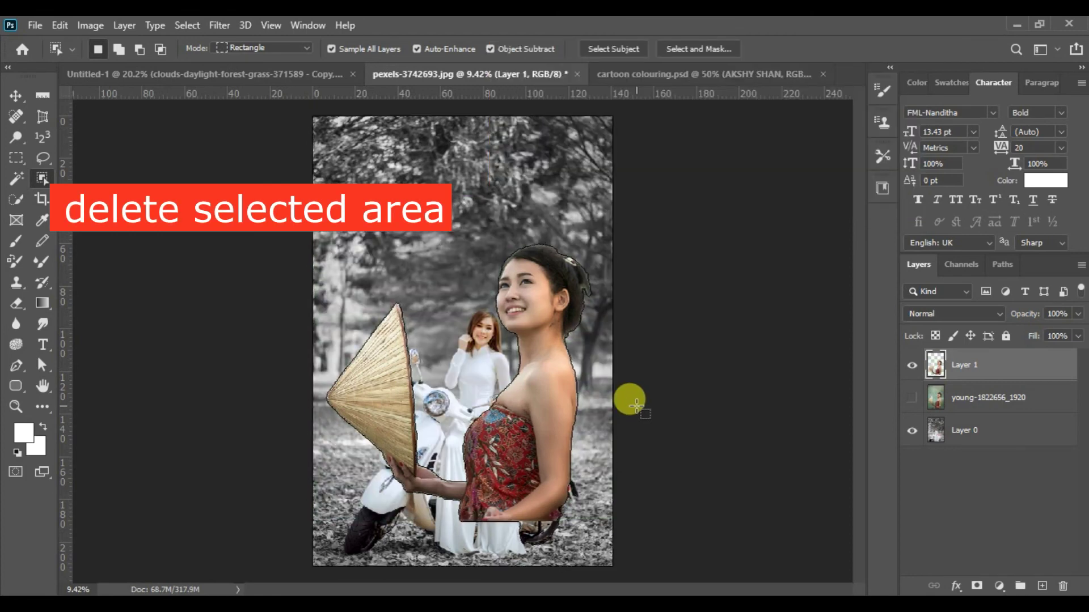
key("ctrl+d")
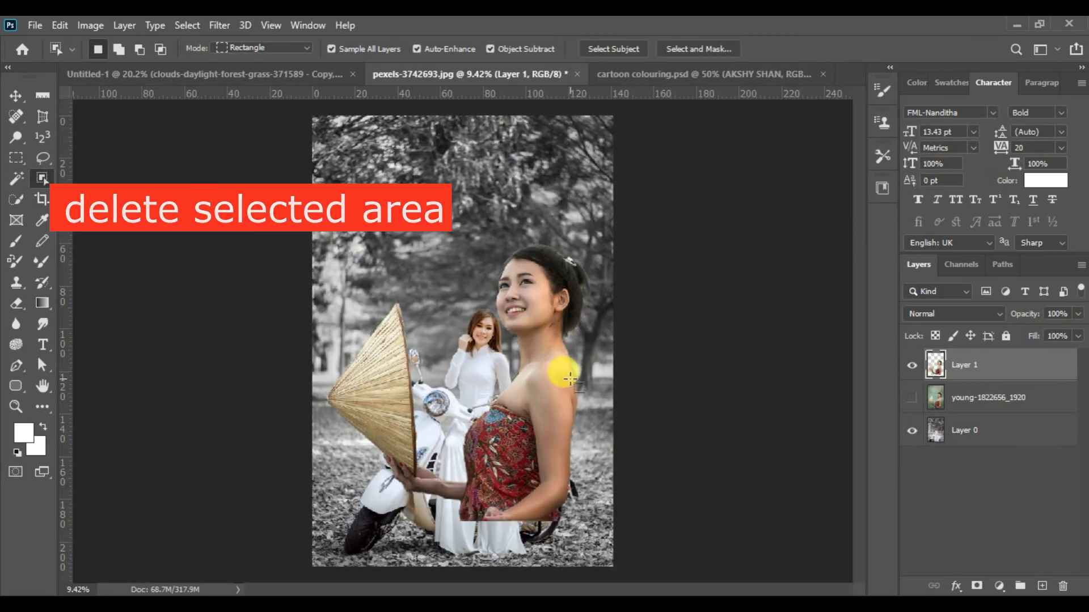
left_click(23, 99)
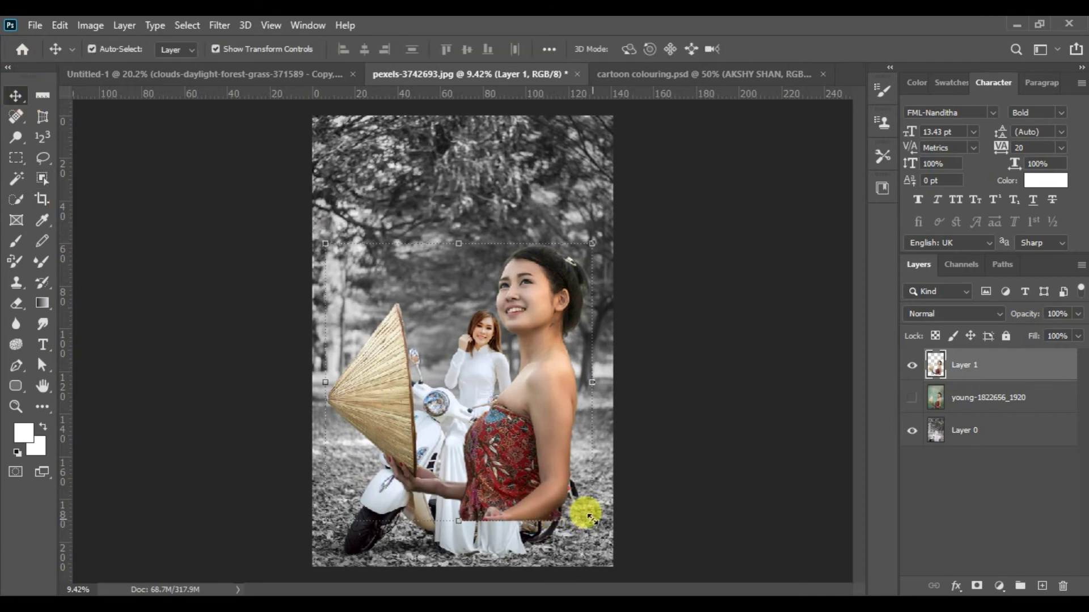
Enlarge the cut-out woman to about 162% and lower Layer 1's fill to 68%
scroll(589, 516, "down", 1)
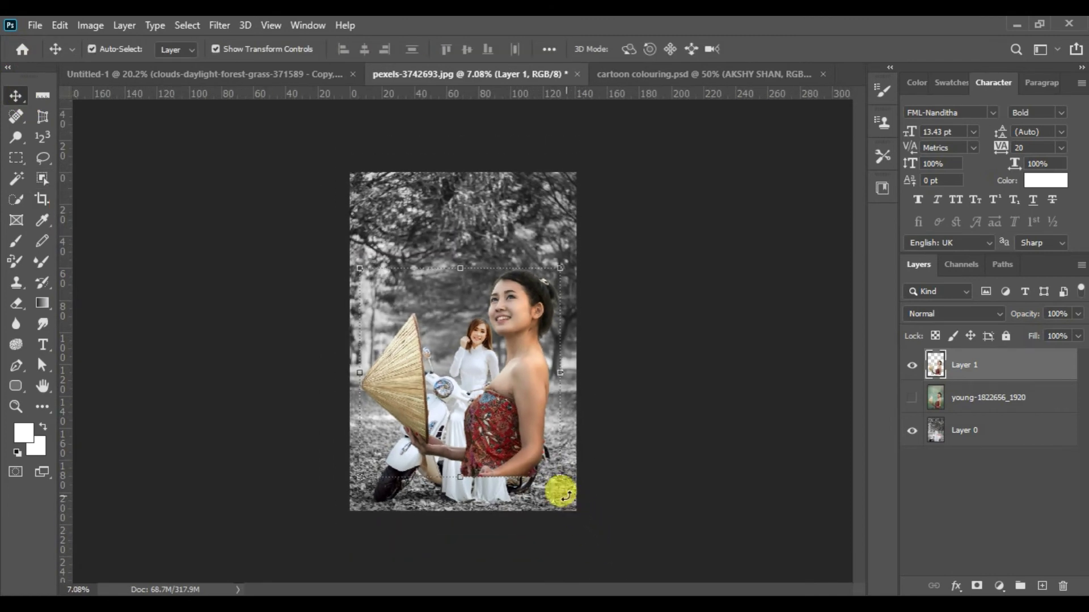
left_click_drag(559, 479, 535, 426)
left_click(697, 318)
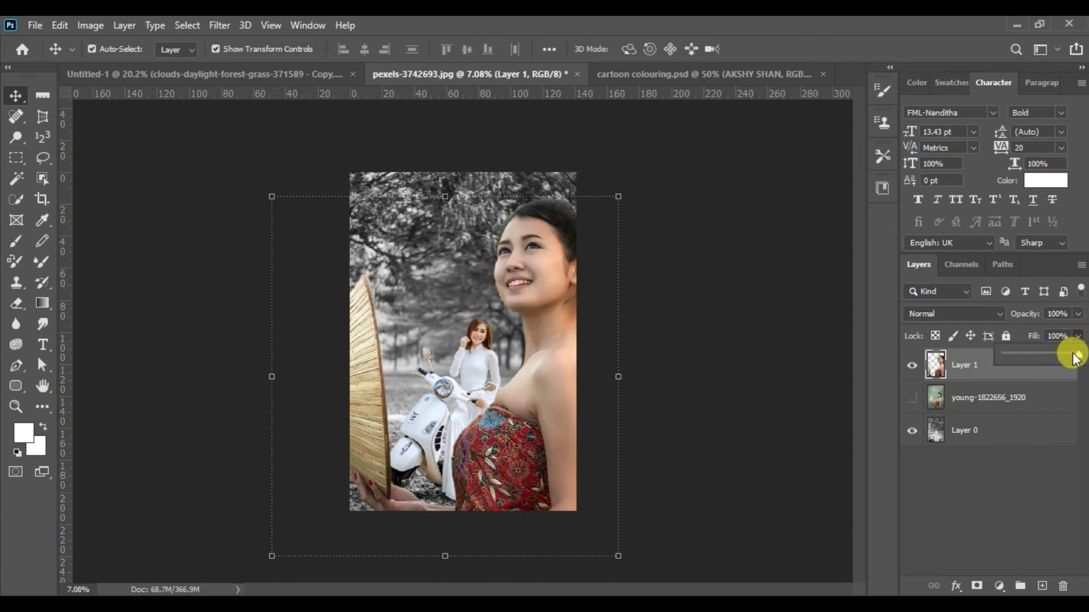
left_click_drag(1068, 356, 1065, 358)
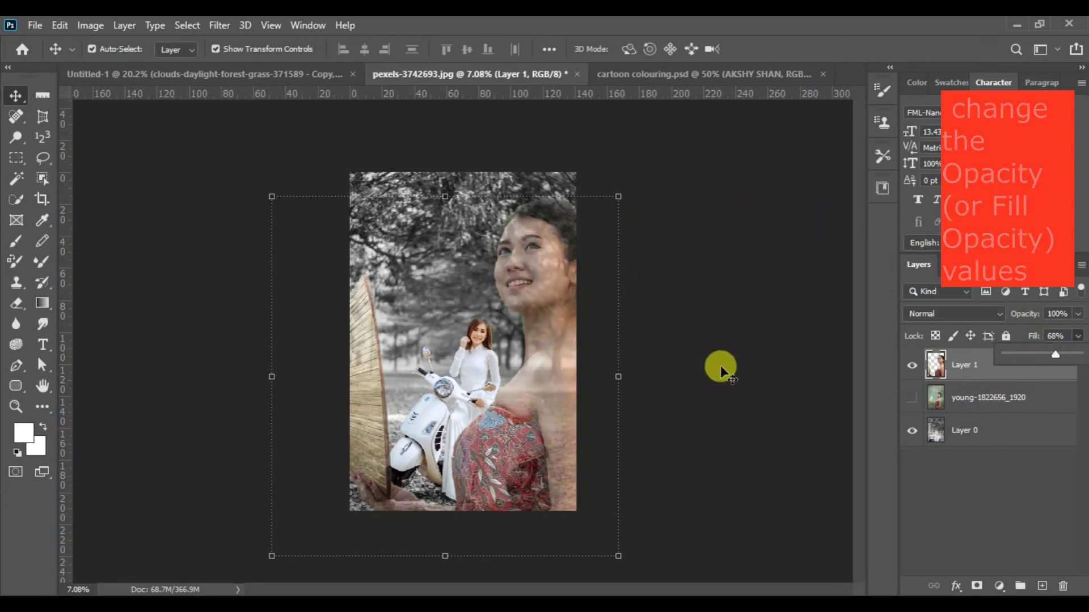
left_click(720, 367)
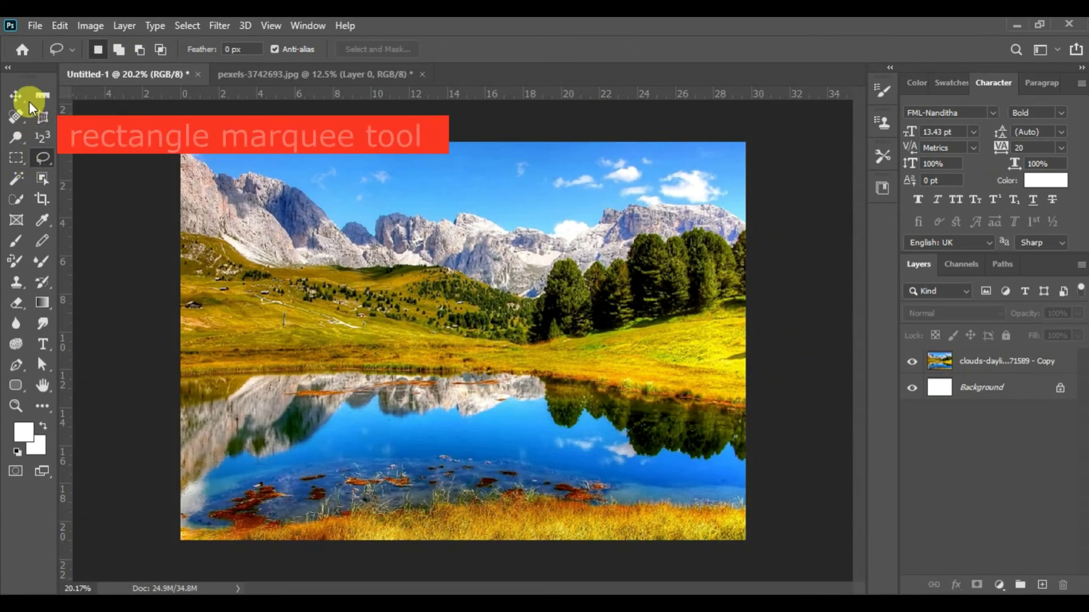
On the lake photo copy layer, marquee the right half and feather it by 250 pixels
left_click(17, 161)
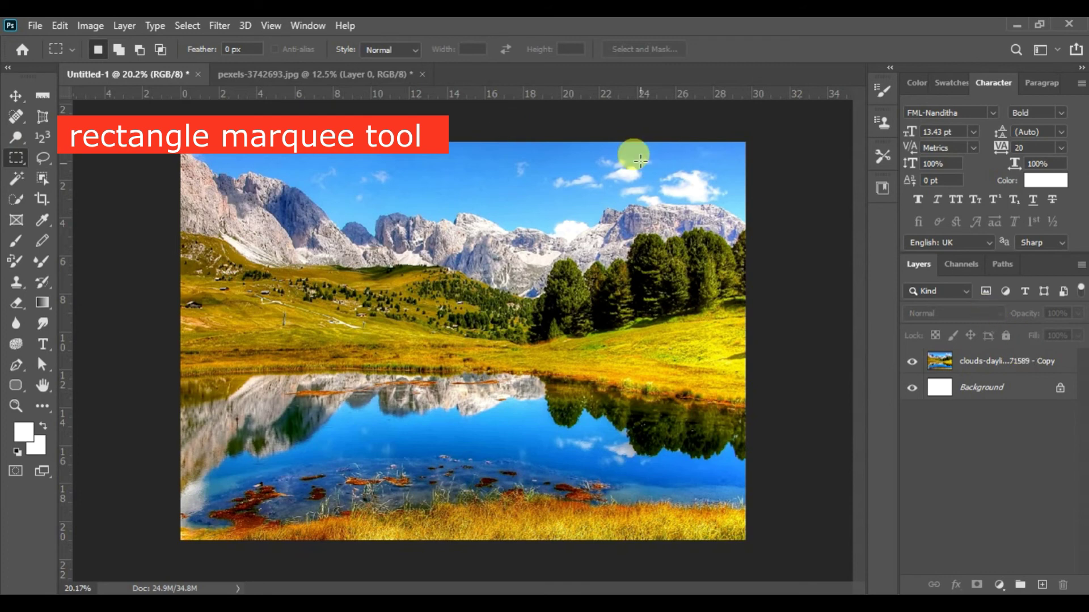
left_click(1027, 356)
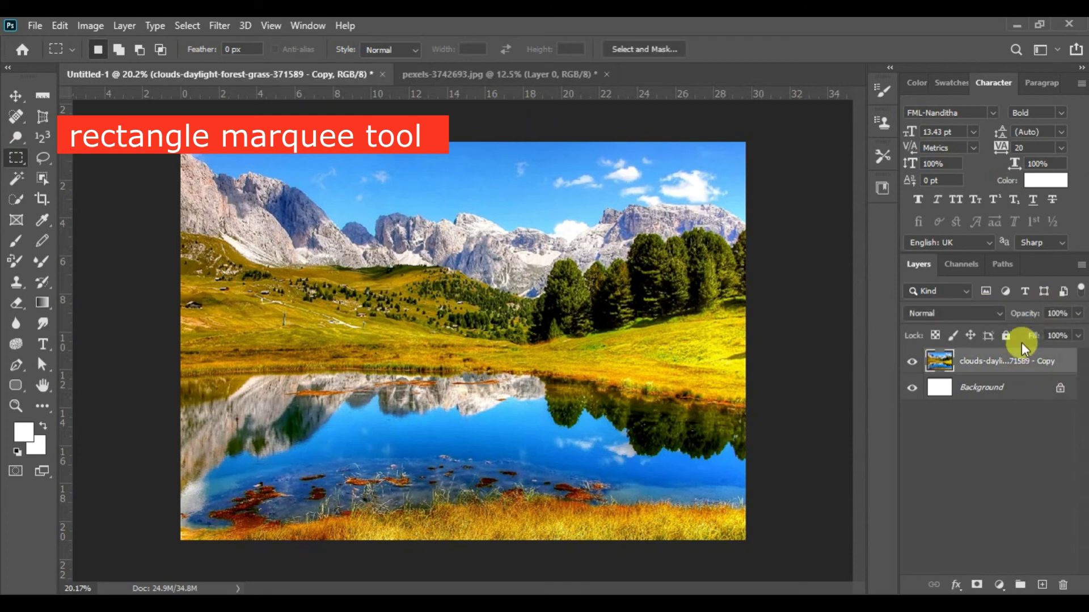
left_click_drag(432, 117, 755, 545)
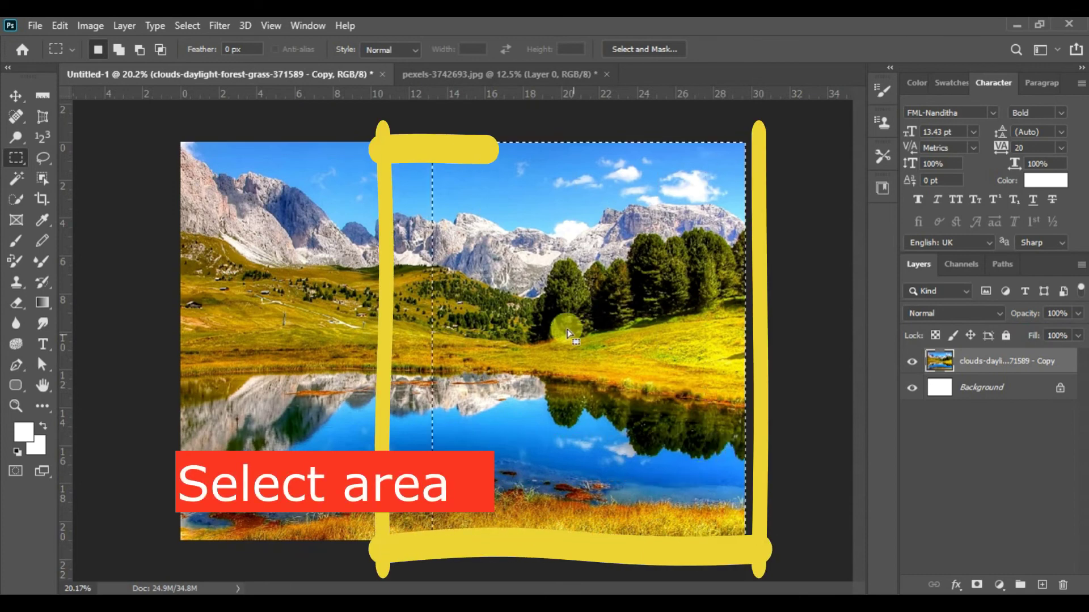
right_click(546, 310)
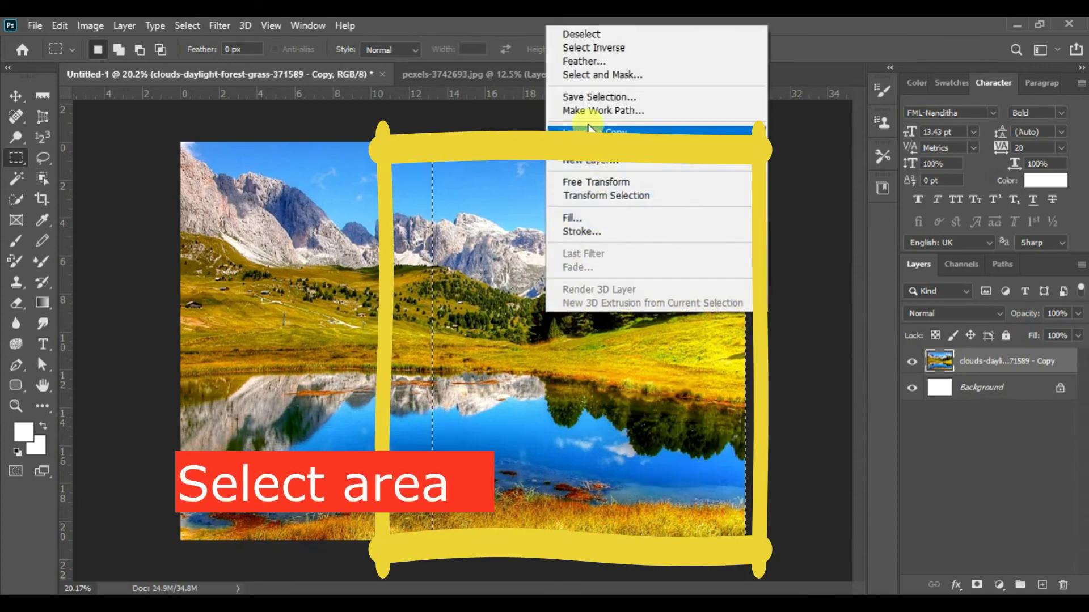
left_click(583, 61)
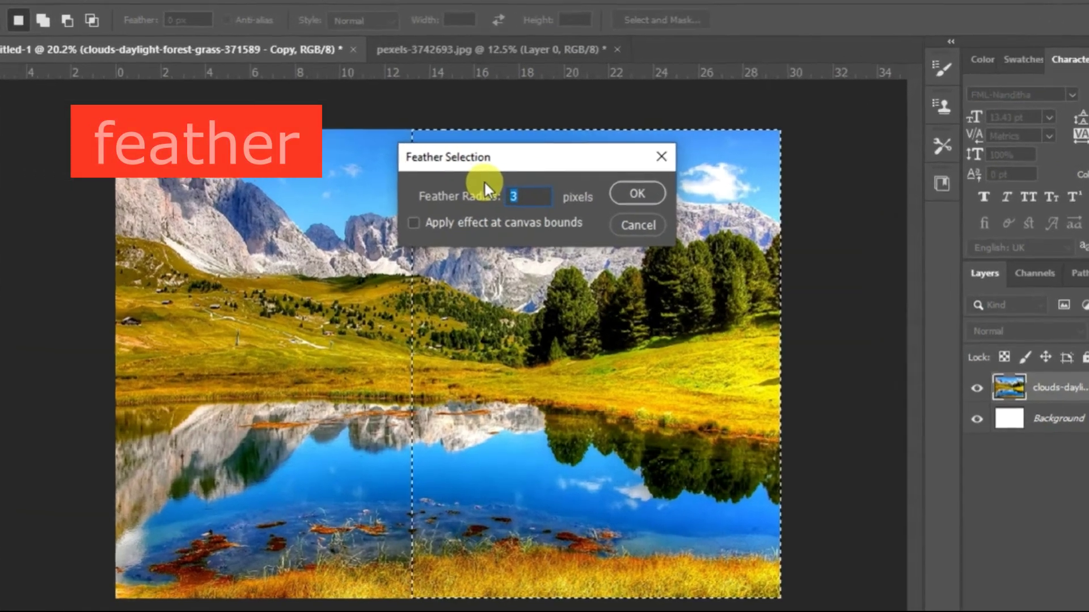
type("25")
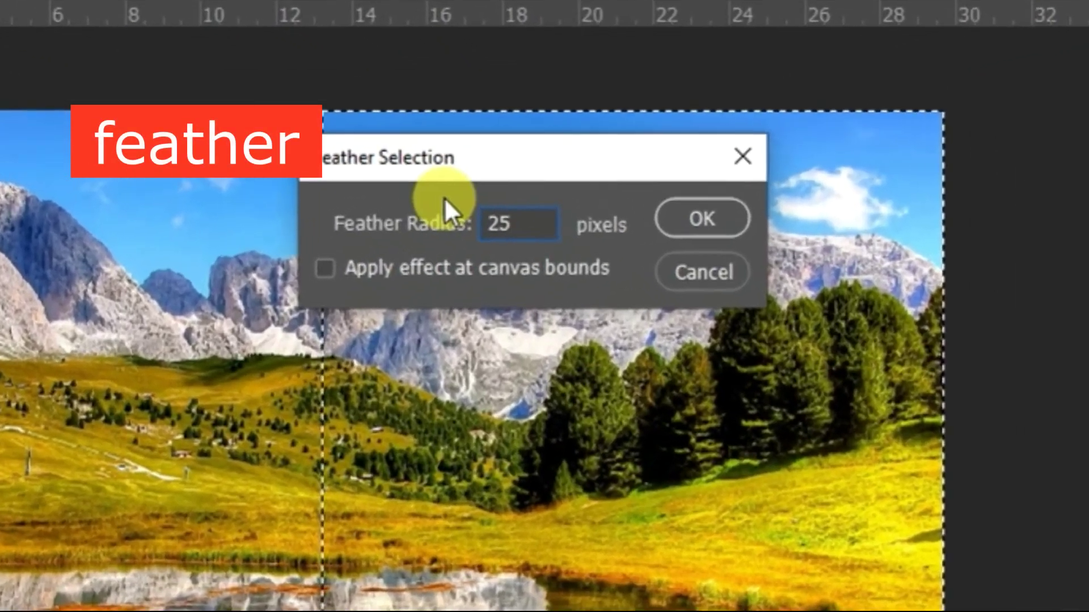
type("0")
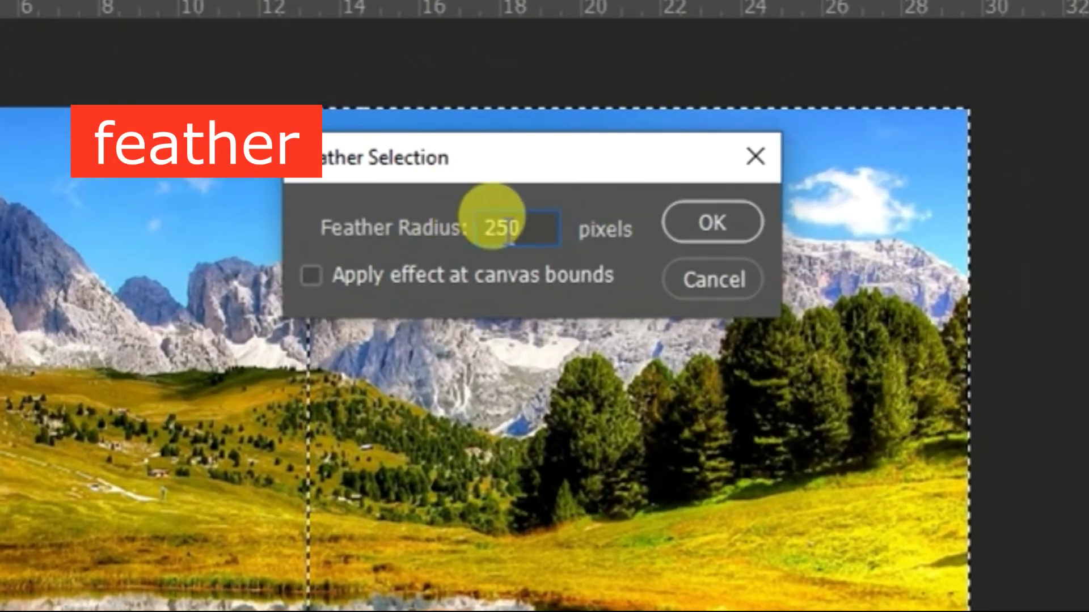
left_click_drag(524, 230, 453, 226)
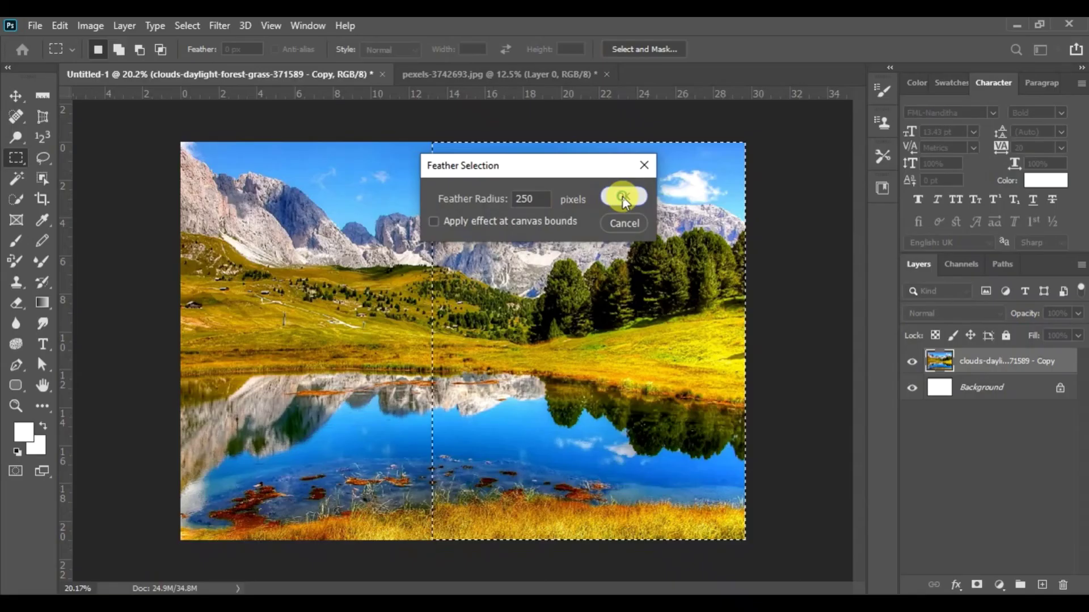
left_click(715, 230)
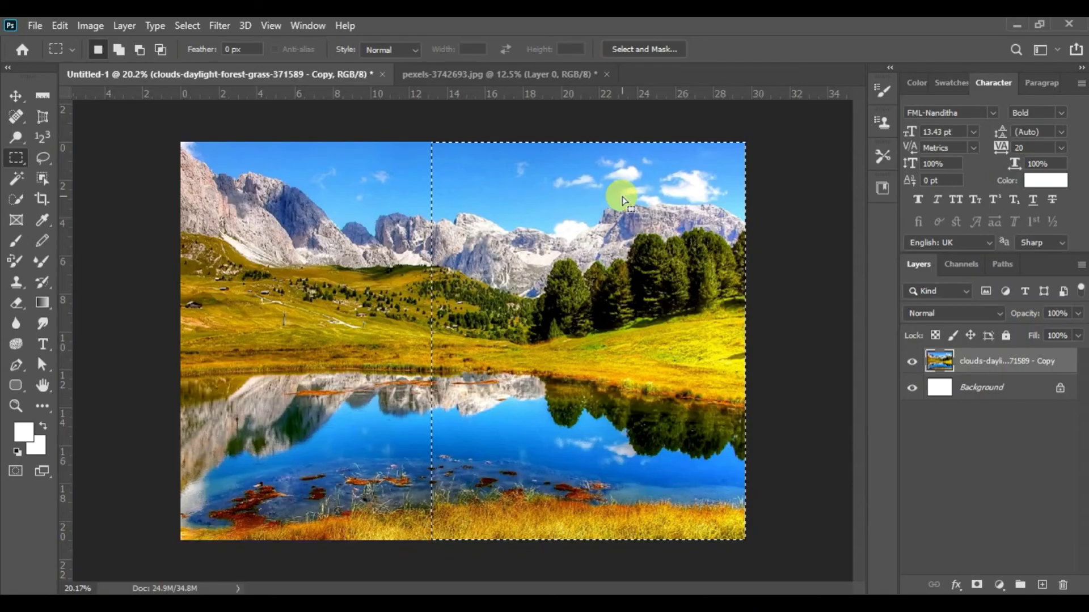
Apply Image > Adjustments > Desaturate to the feathered right half, then clear the selection
left_click(90, 26)
mouse_move(113, 67)
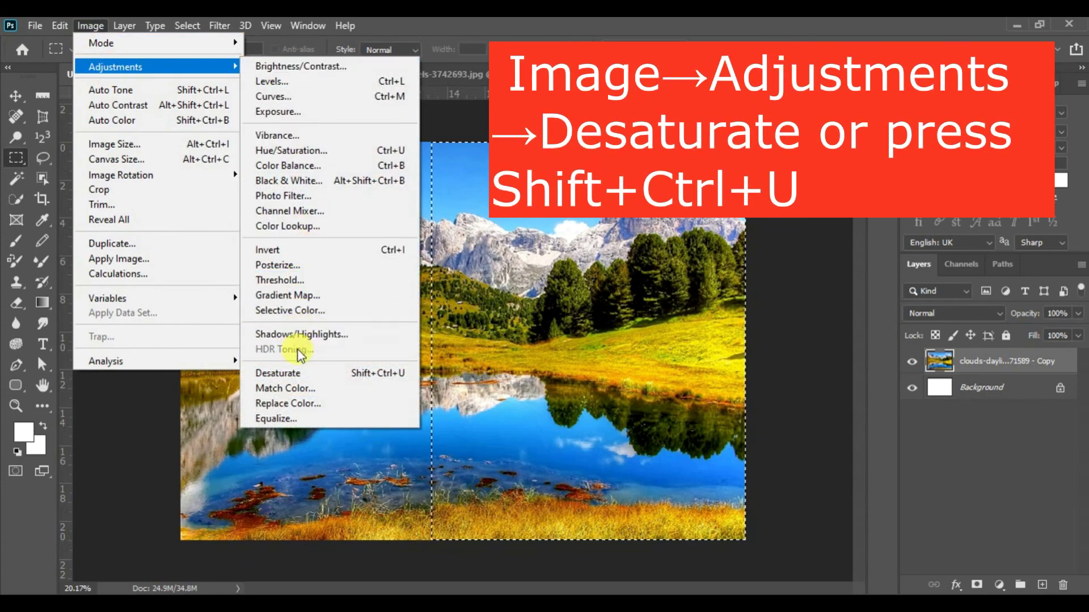
left_click(304, 374)
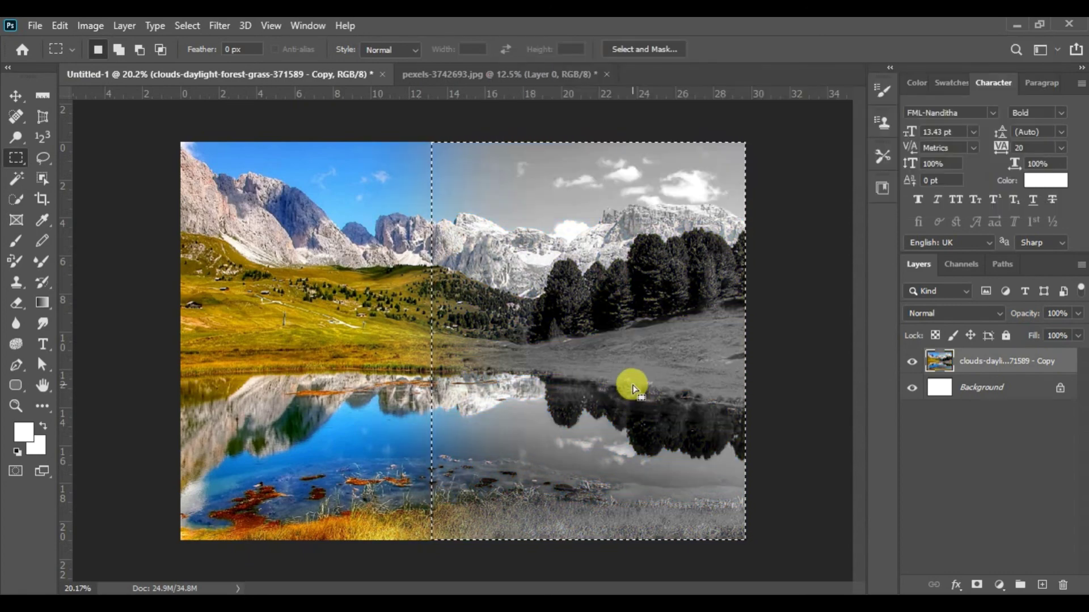
key("ctrl+d")
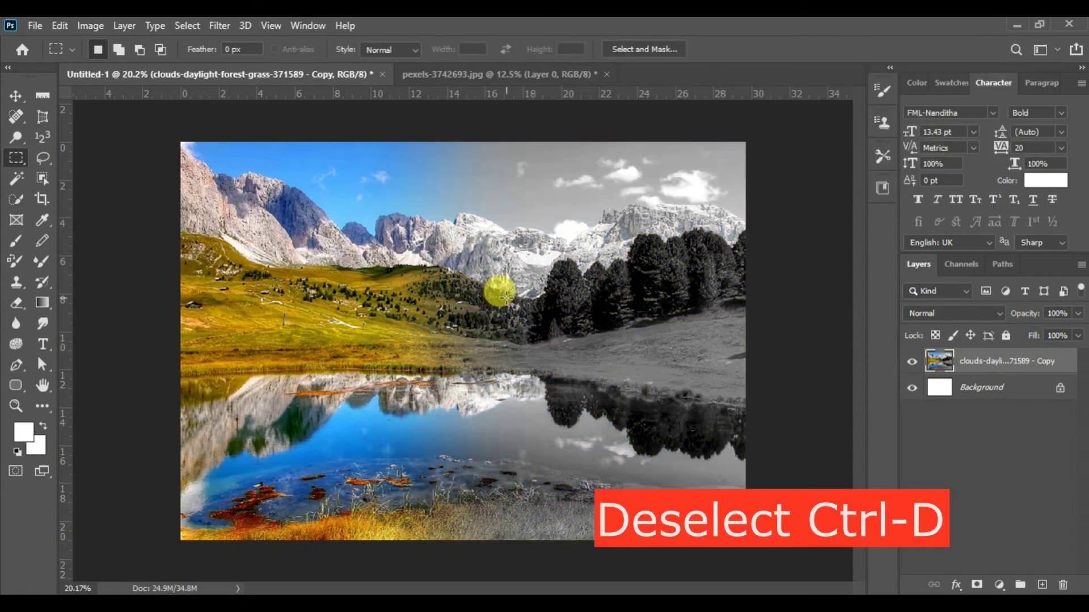
Draw a rectangular marquee over the lake photo's rightmost strip and feather it by 250 pixels
left_click_drag(595, 140, 746, 524)
right_click(687, 390)
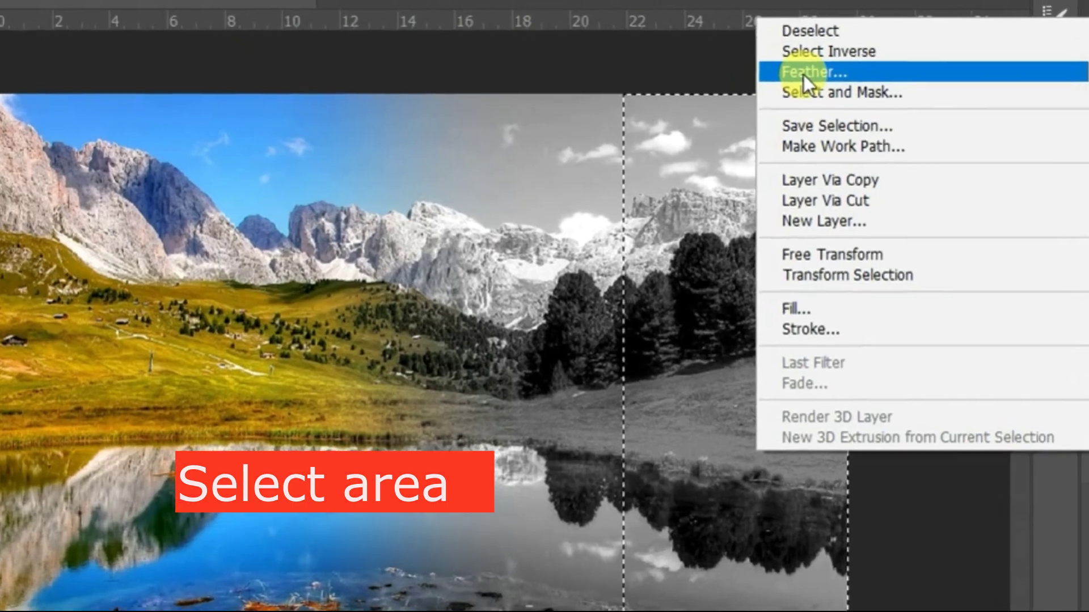
left_click(804, 75)
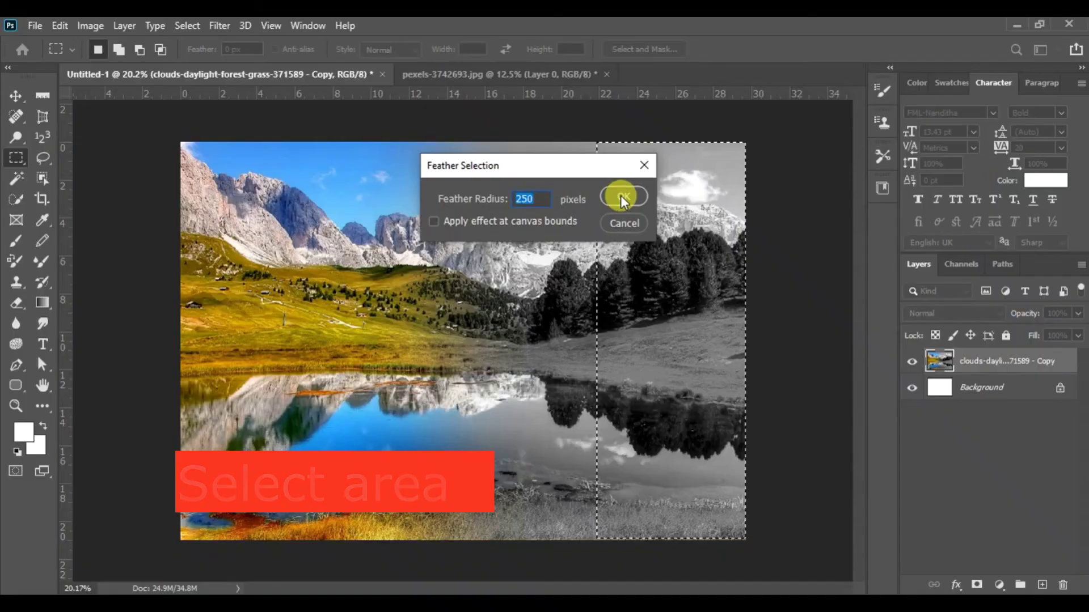
left_click(621, 195)
right_click(650, 237)
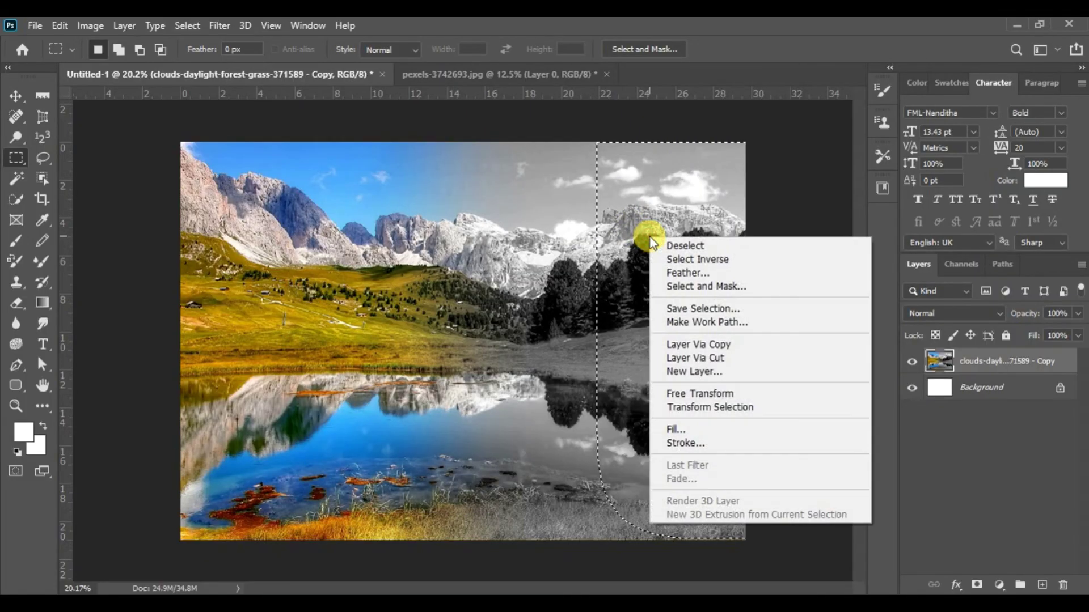
left_click(694, 43)
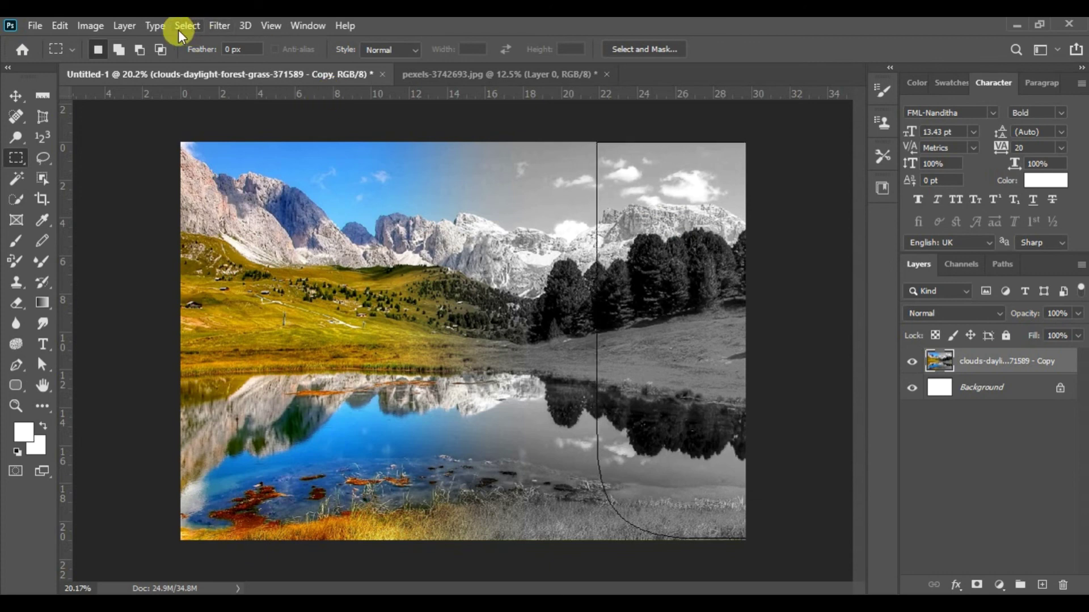
left_click(93, 26)
mouse_move(103, 62)
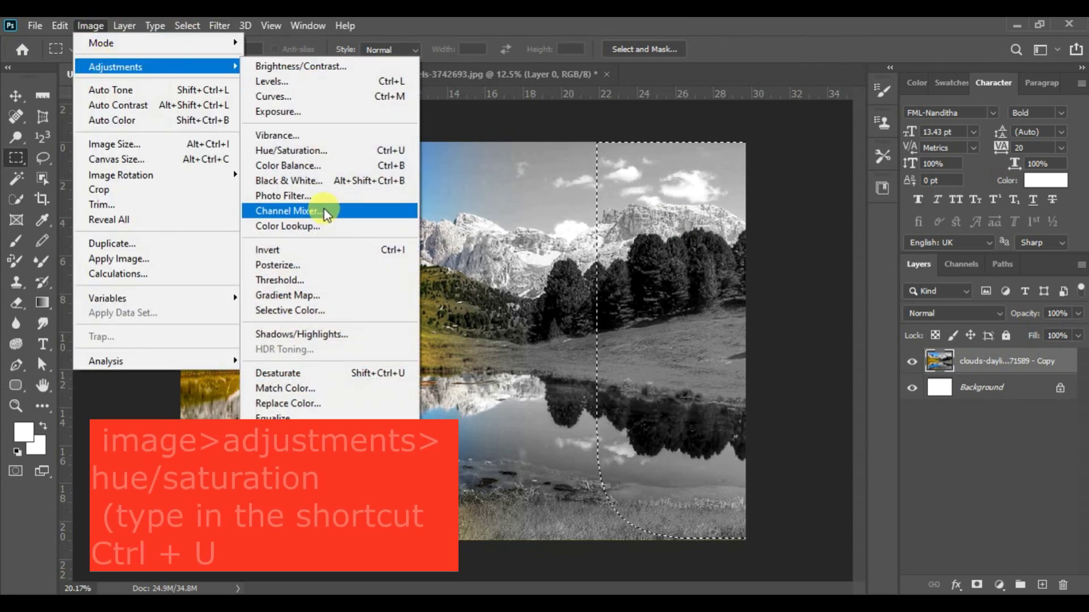
Colorize the strip in Hue/Saturation with the Sepia preset and Hue set to 53
left_click(308, 152)
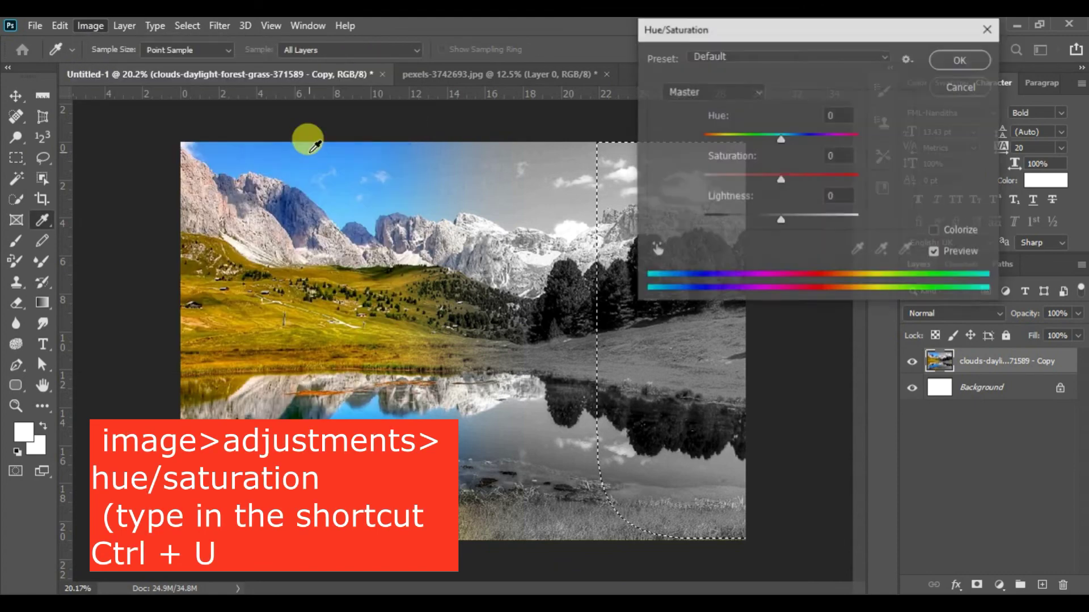
left_click(936, 233)
left_click_drag(799, 30, 218, 309)
left_click(304, 337)
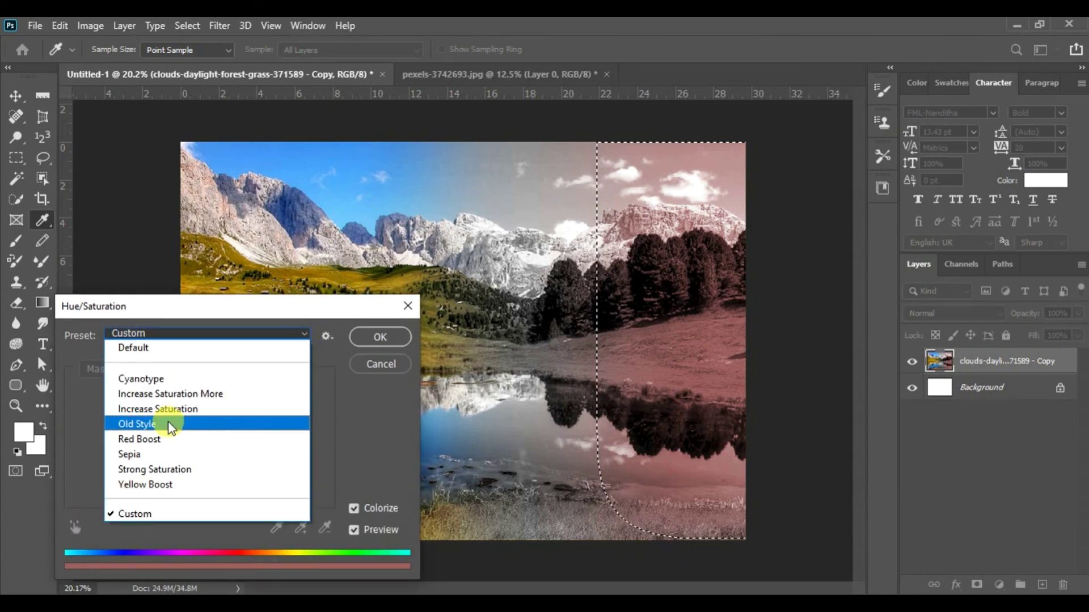
left_click(173, 424)
left_click(290, 337)
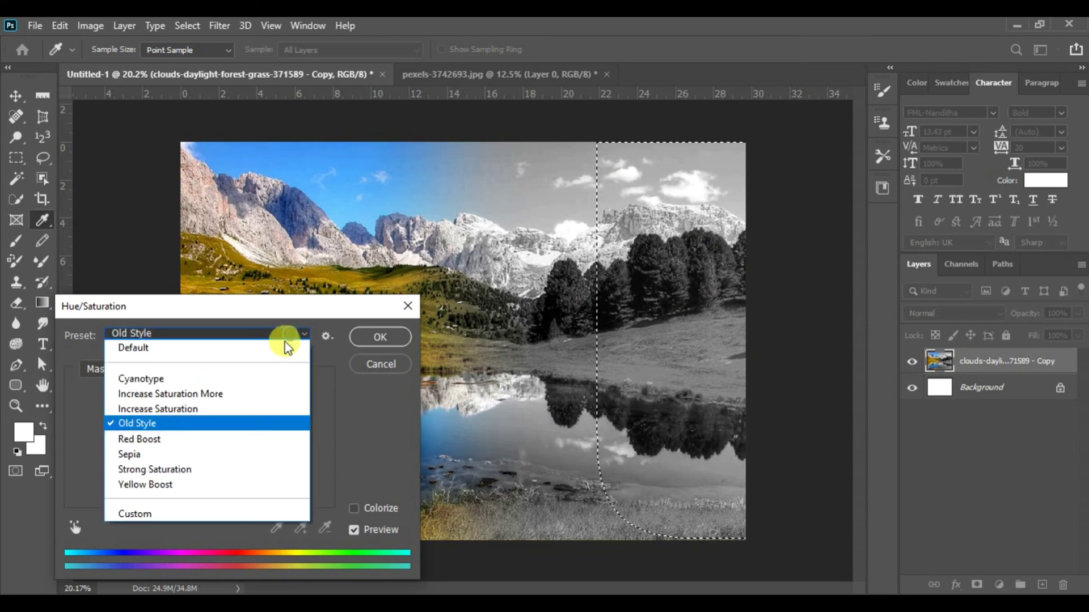
left_click(162, 456)
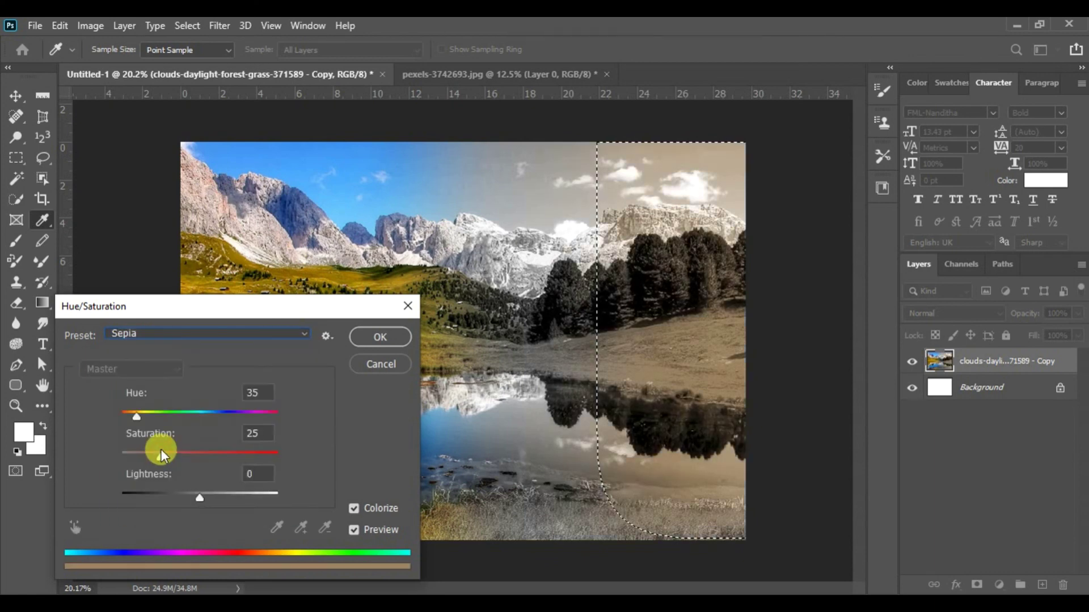
left_click_drag(133, 418, 146, 417)
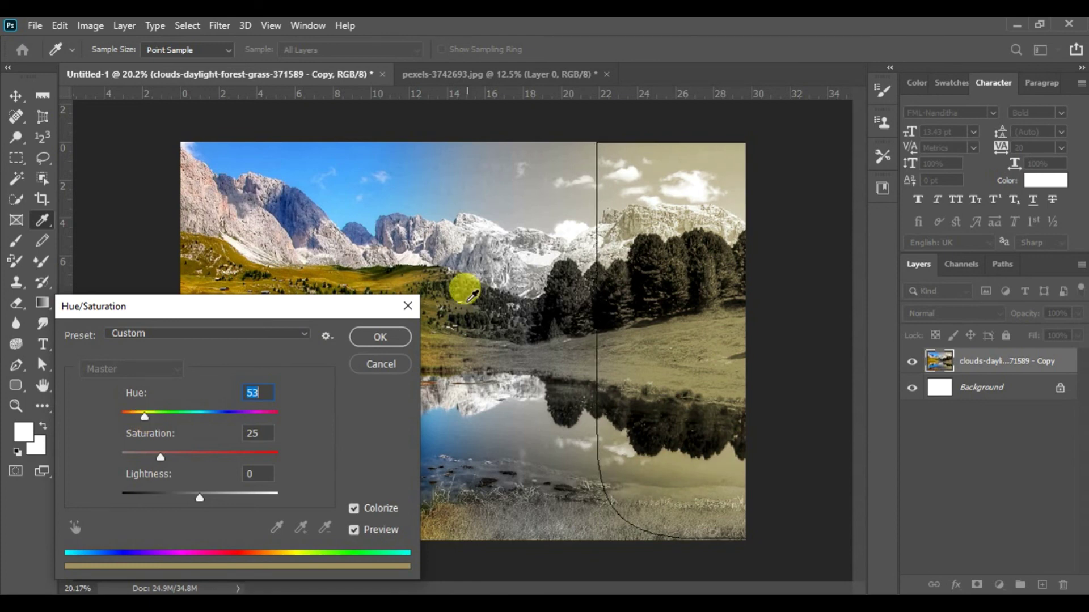
left_click(380, 338)
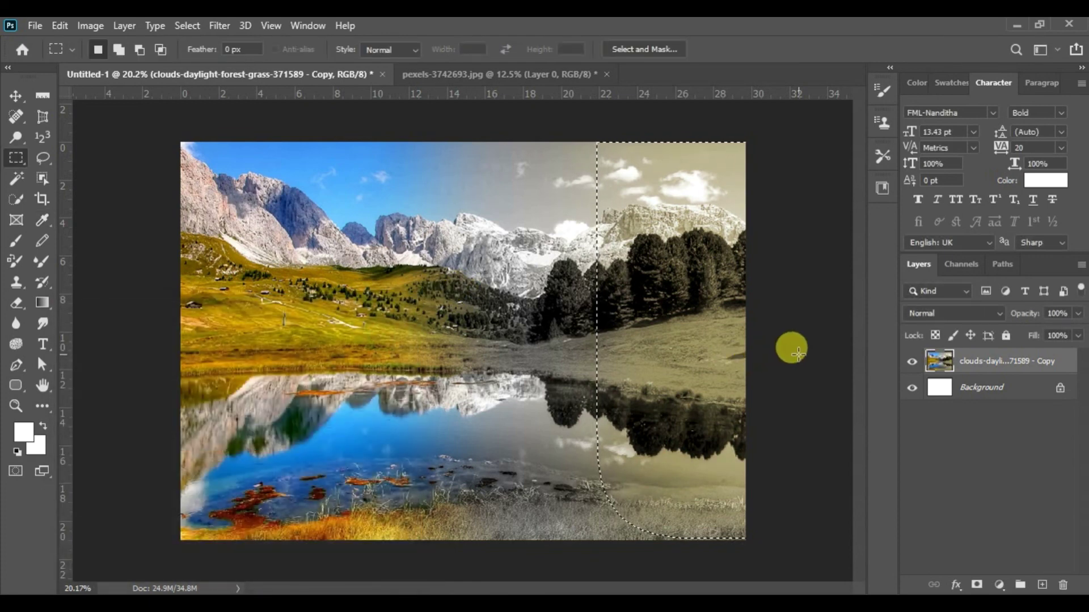